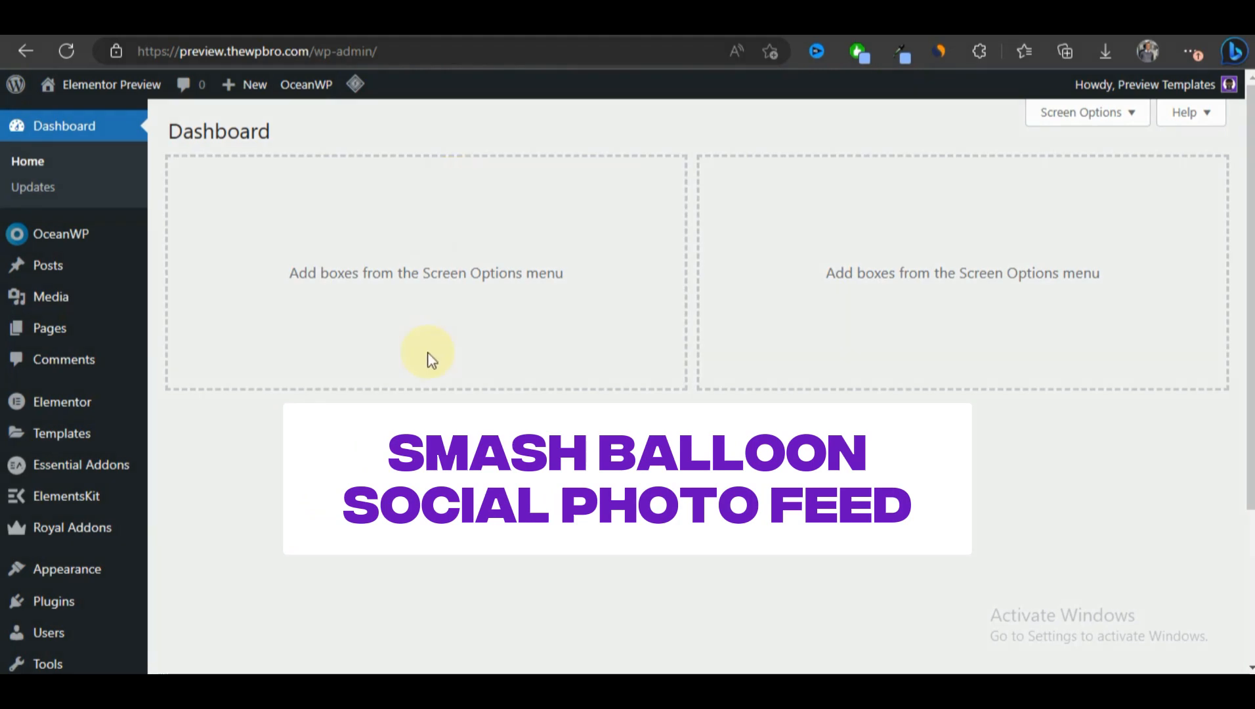
- Search for "smash" among new plugins, install Smash Balloon Social Photo Feed and activate it
scroll(432, 360, down, 3)
mouse_move(126, 420)
click(193, 448)
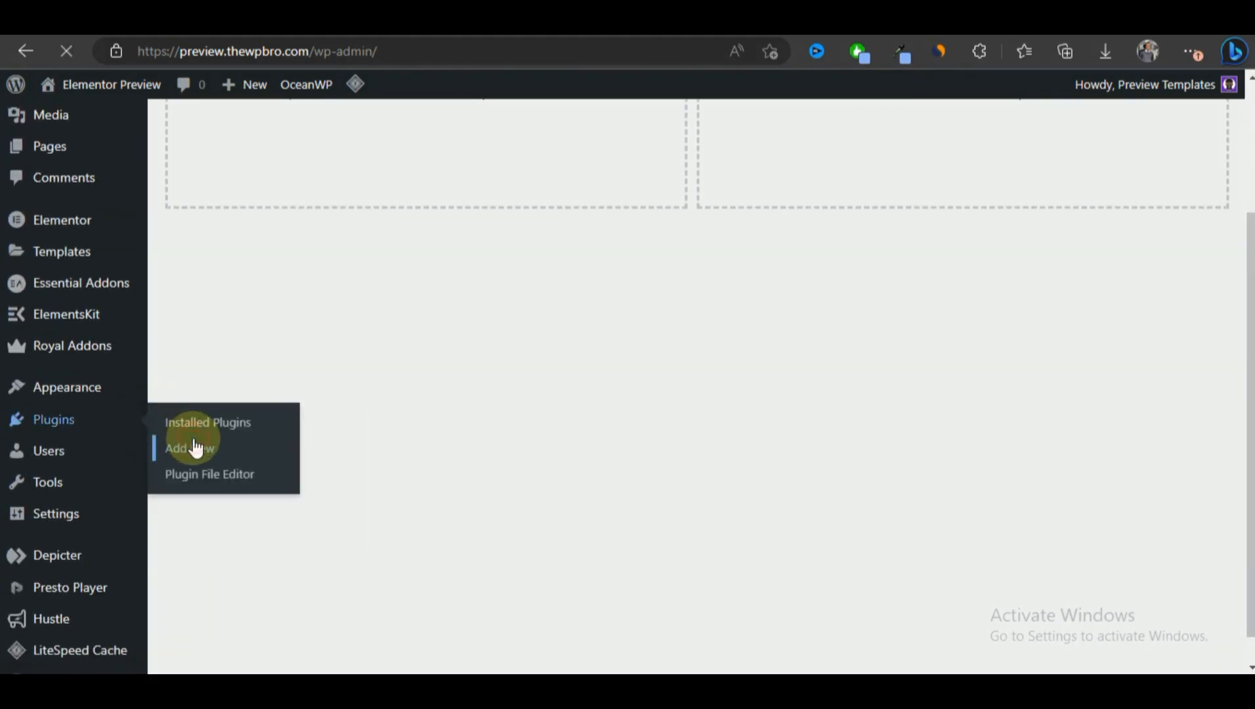
click(978, 181)
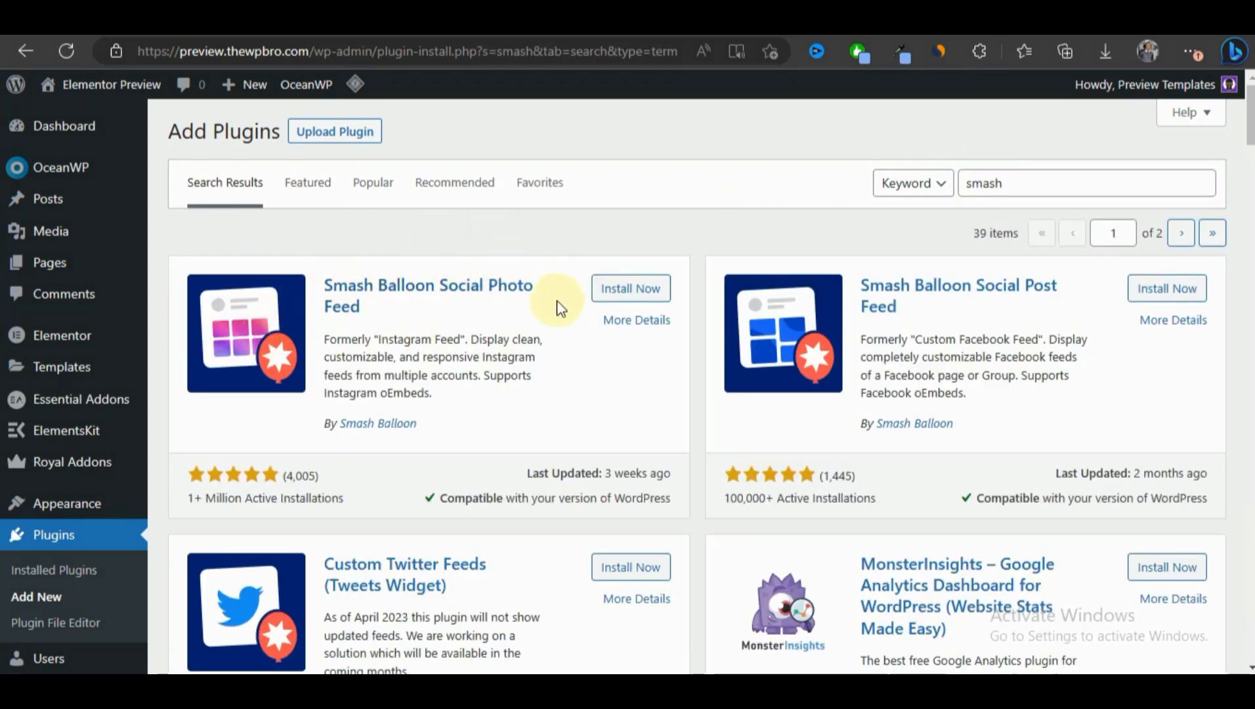
click(619, 288)
click(640, 290)
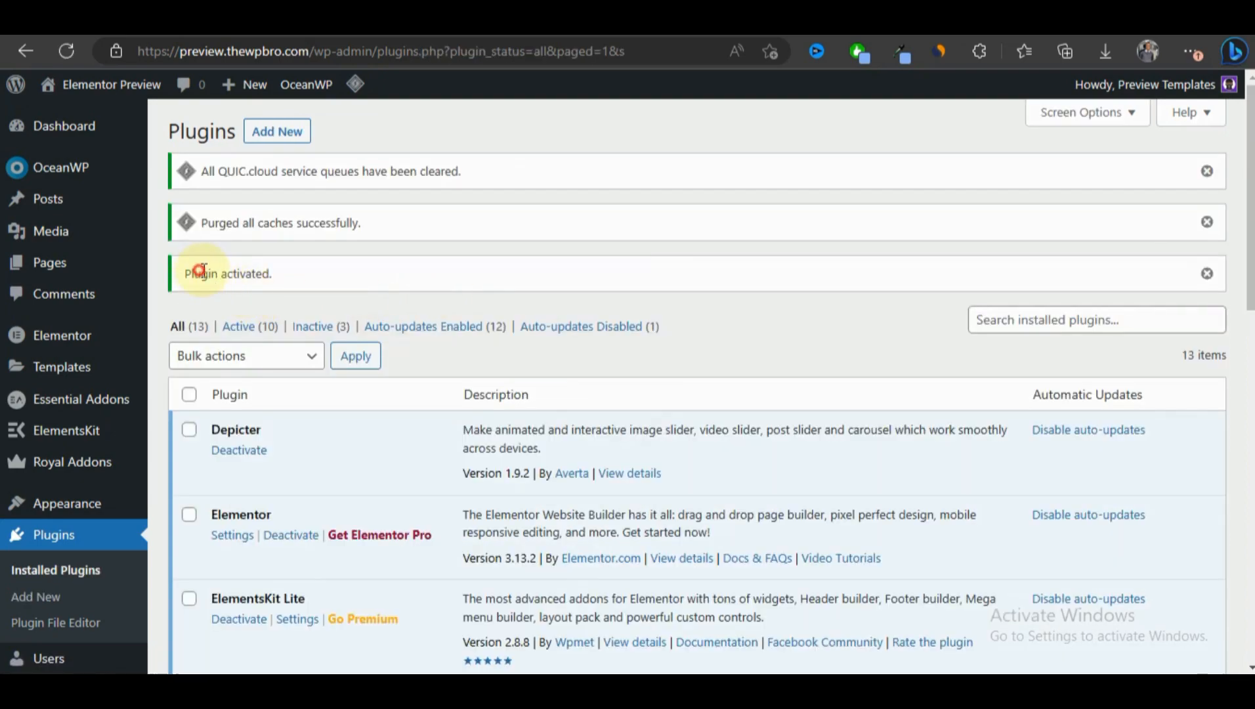
- Open the settings of the Smash Balloon Instagram Feed plugin from the installed plugins list
drag(201, 270, 526, 287)
click(529, 284)
scroll(791, 269, down, 14)
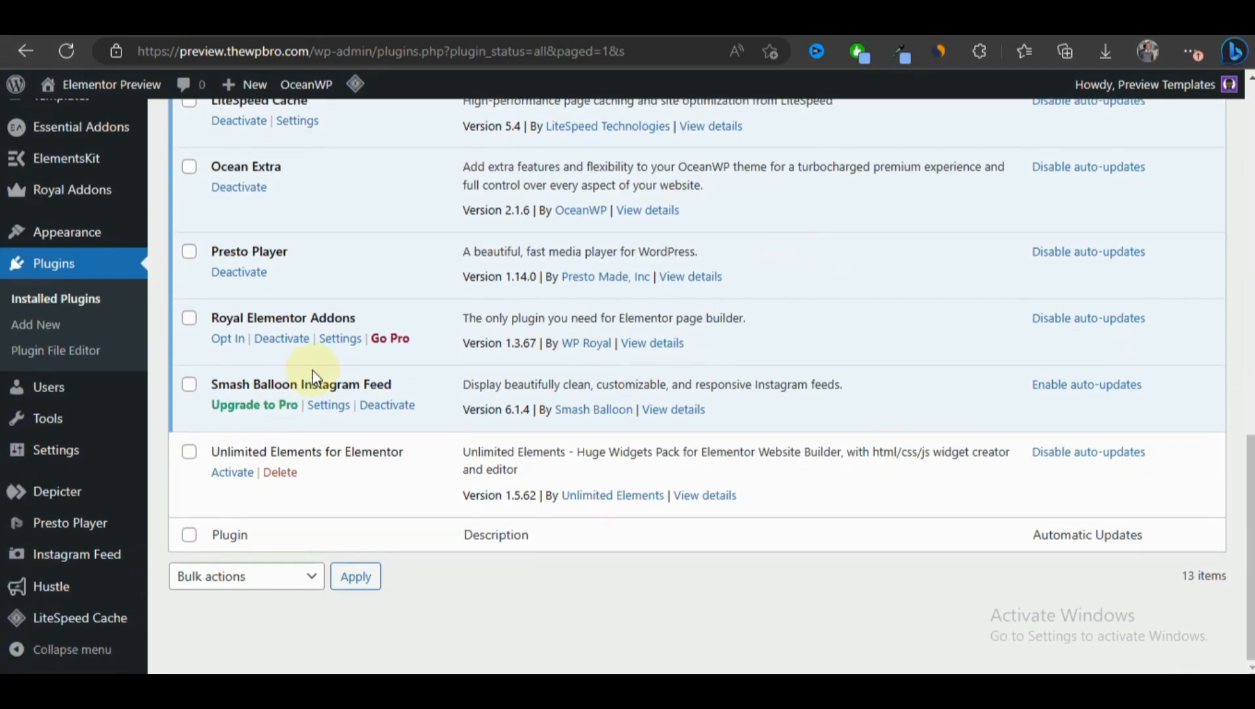
drag(269, 384, 392, 384)
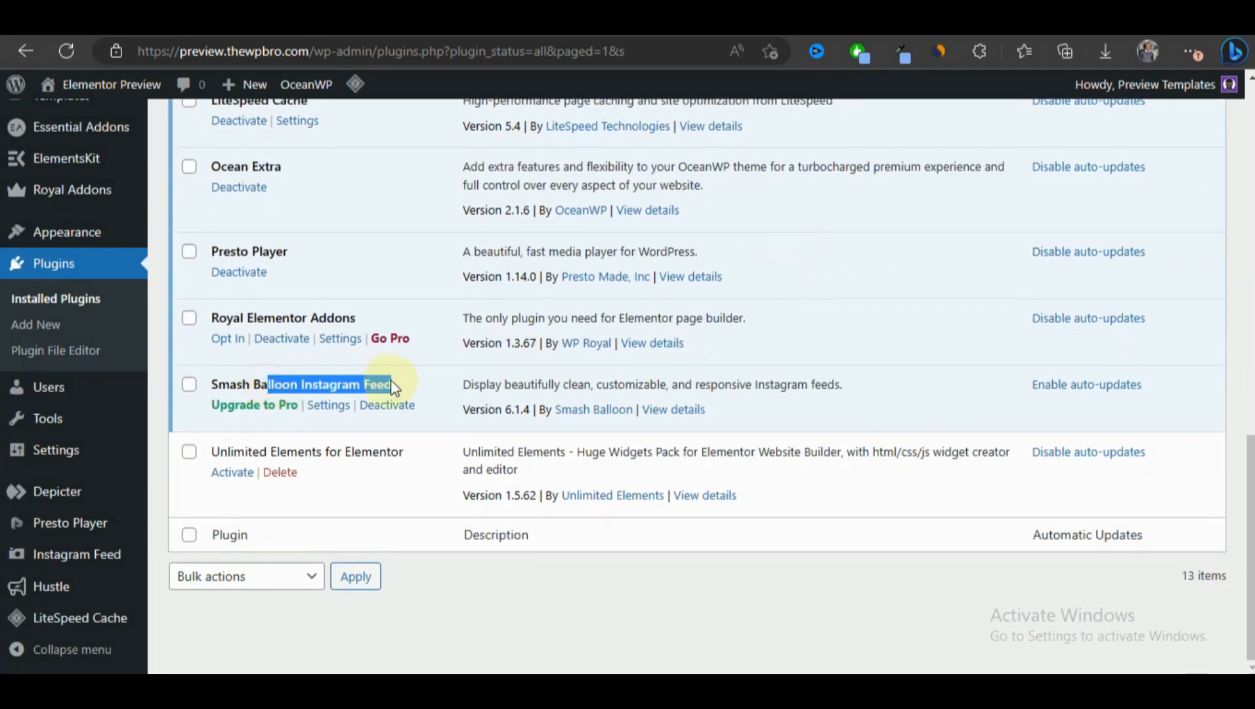
click(338, 410)
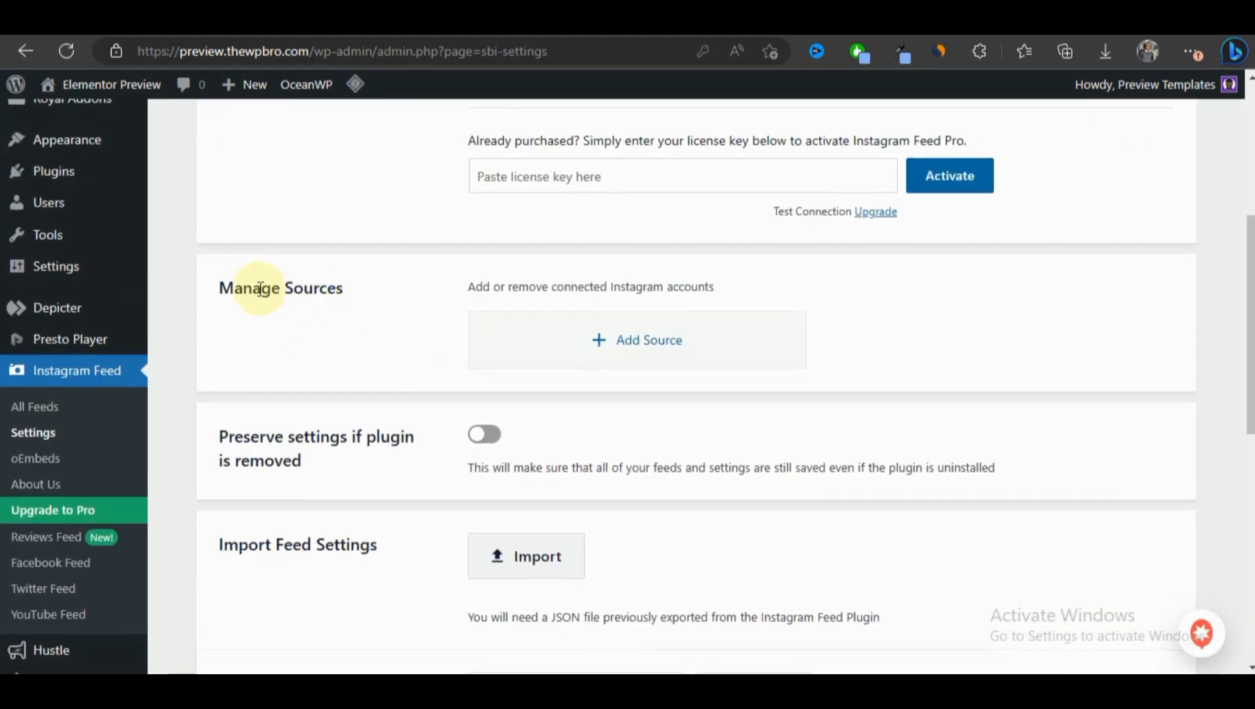
- Connect a personal Instagram account as a feed source, allowing access to its information and confirming ownership of the website's domain
drag(242, 289, 350, 289)
click(323, 331)
click(594, 342)
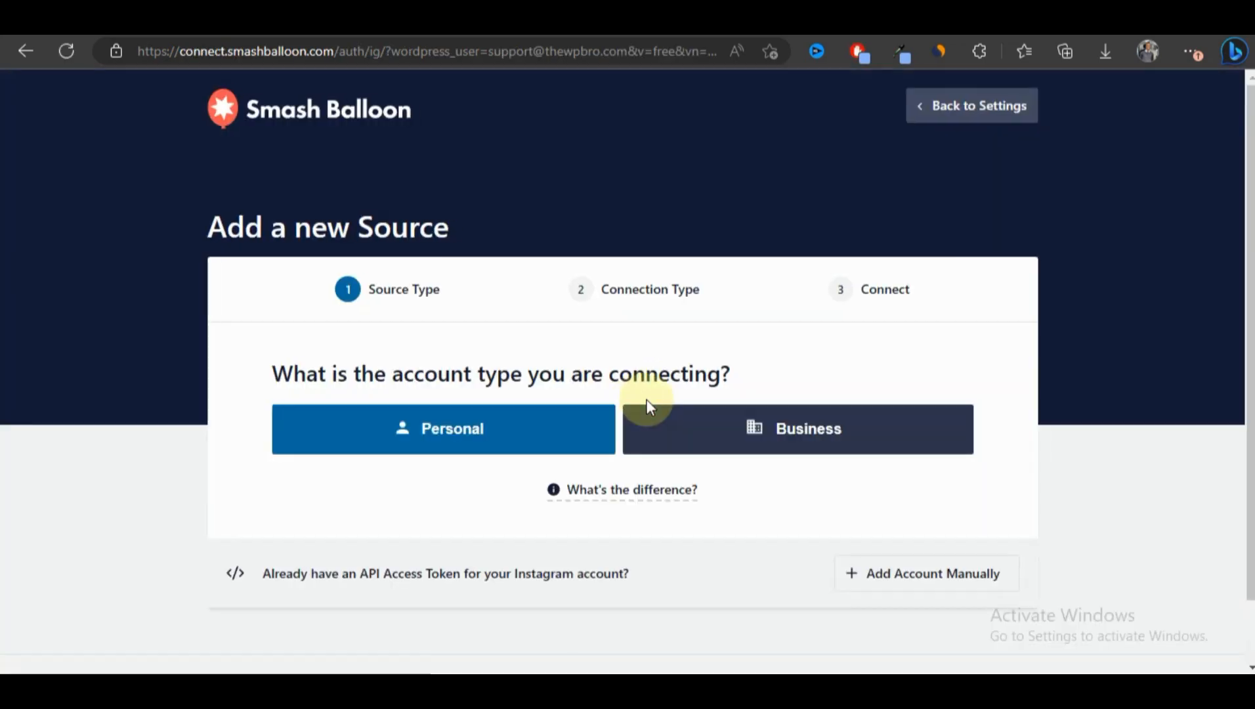
click(405, 424)
click(611, 428)
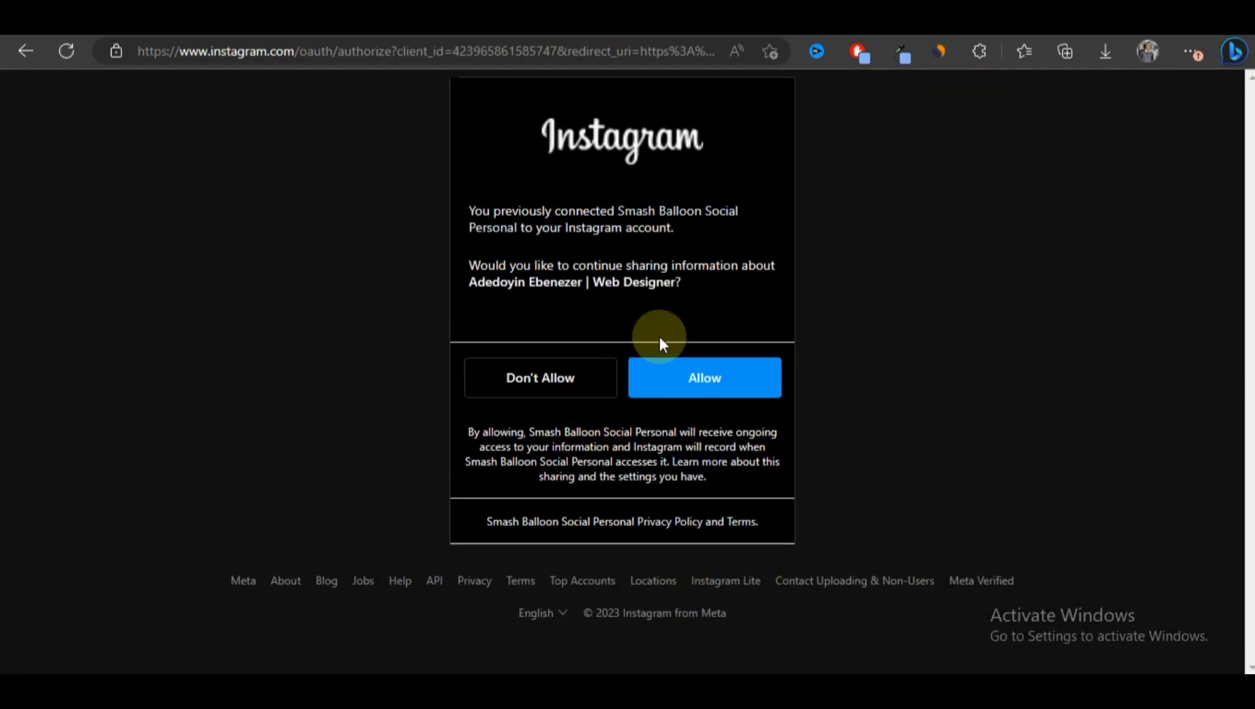
click(724, 375)
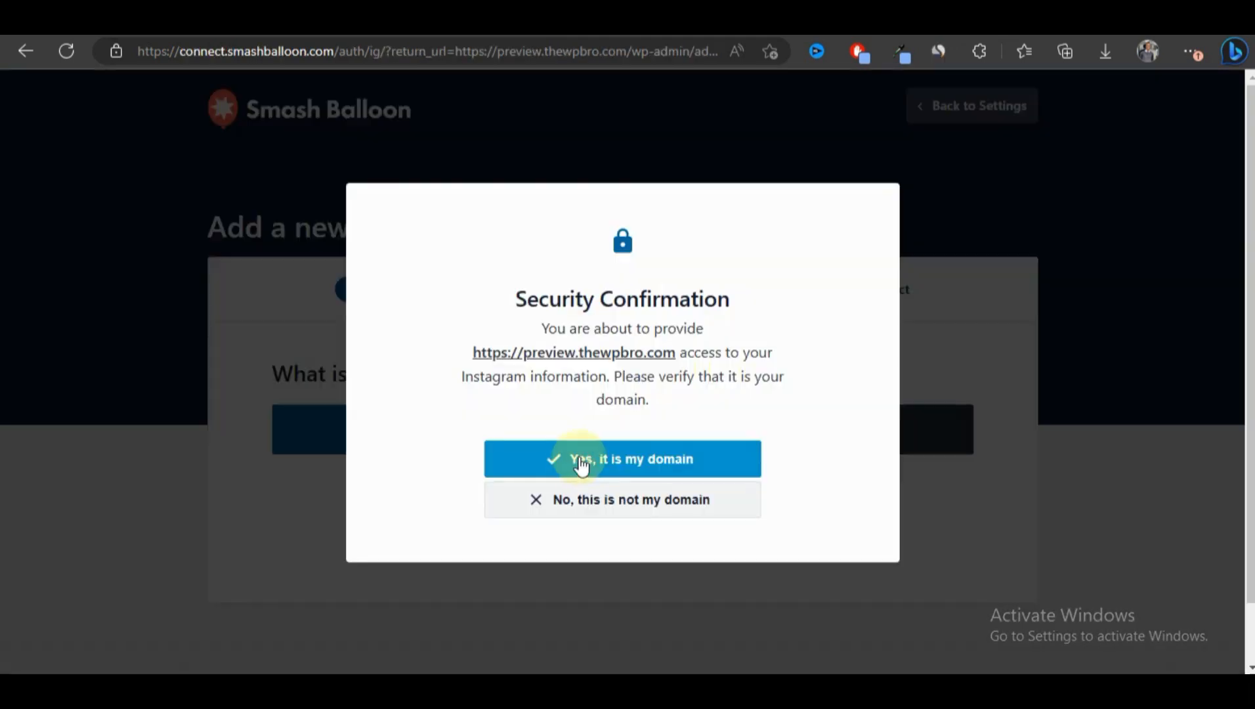
click(581, 459)
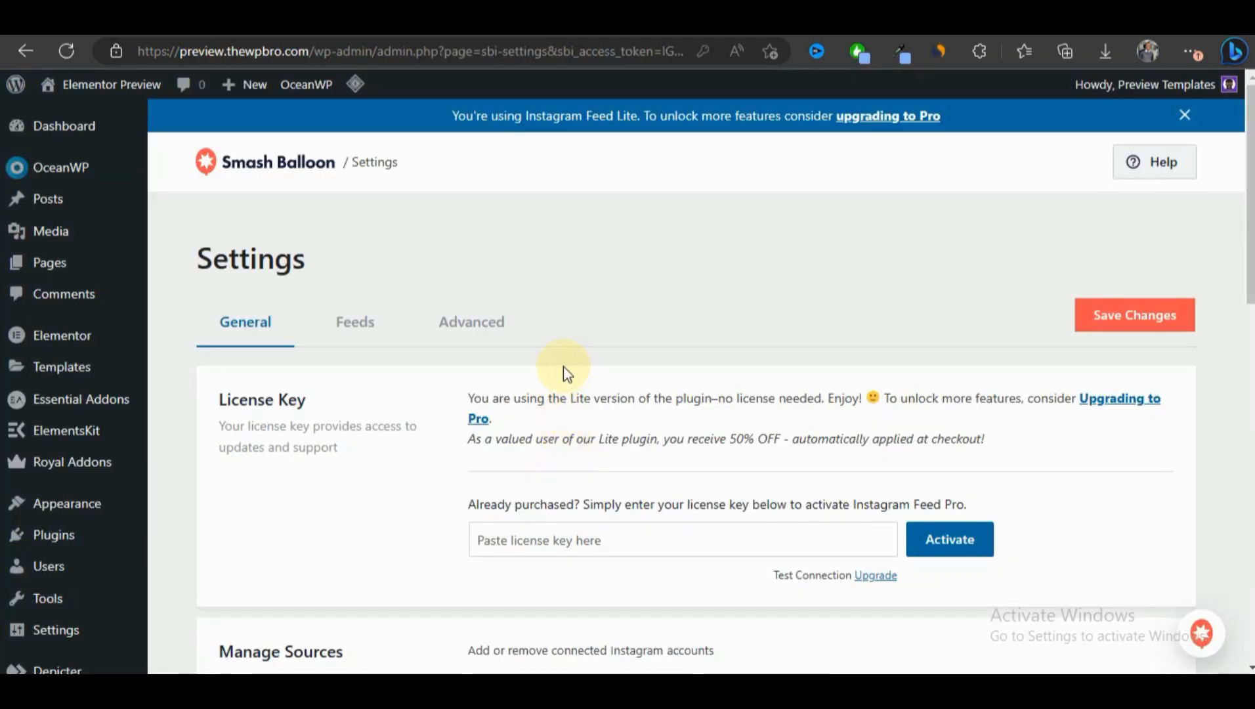
scroll(542, 240, down, 5)
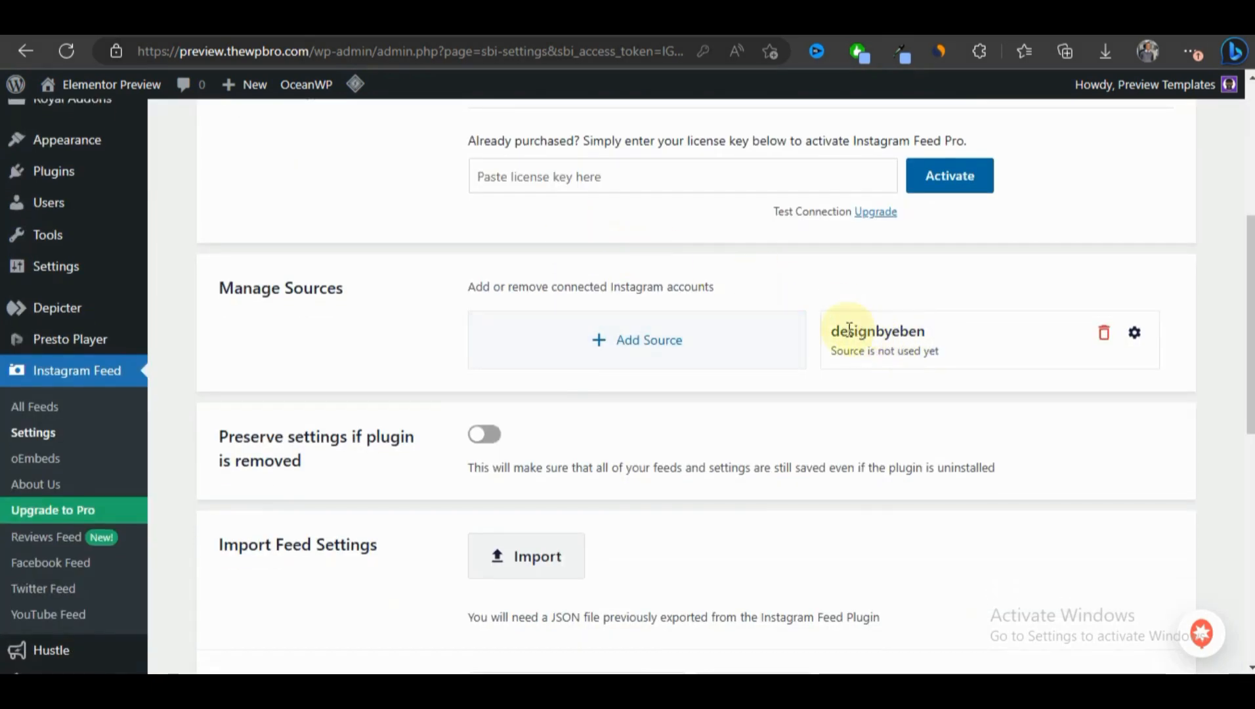
drag(903, 330, 901, 331)
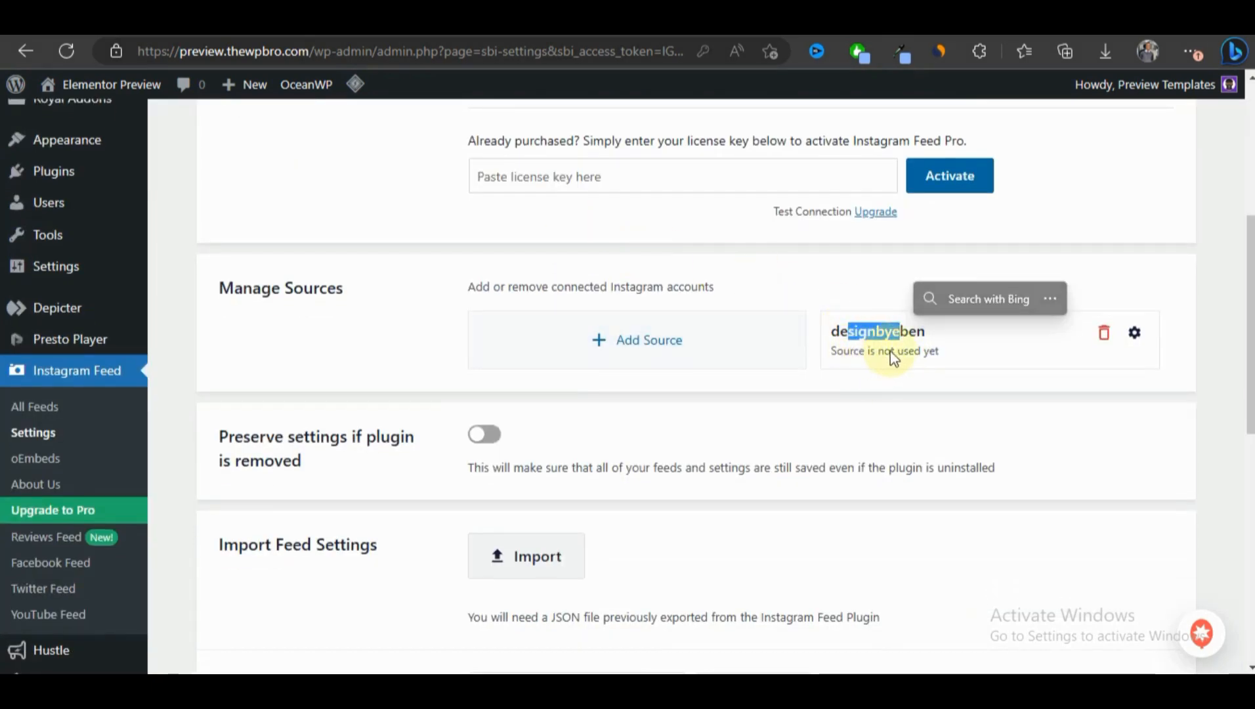
click(1023, 387)
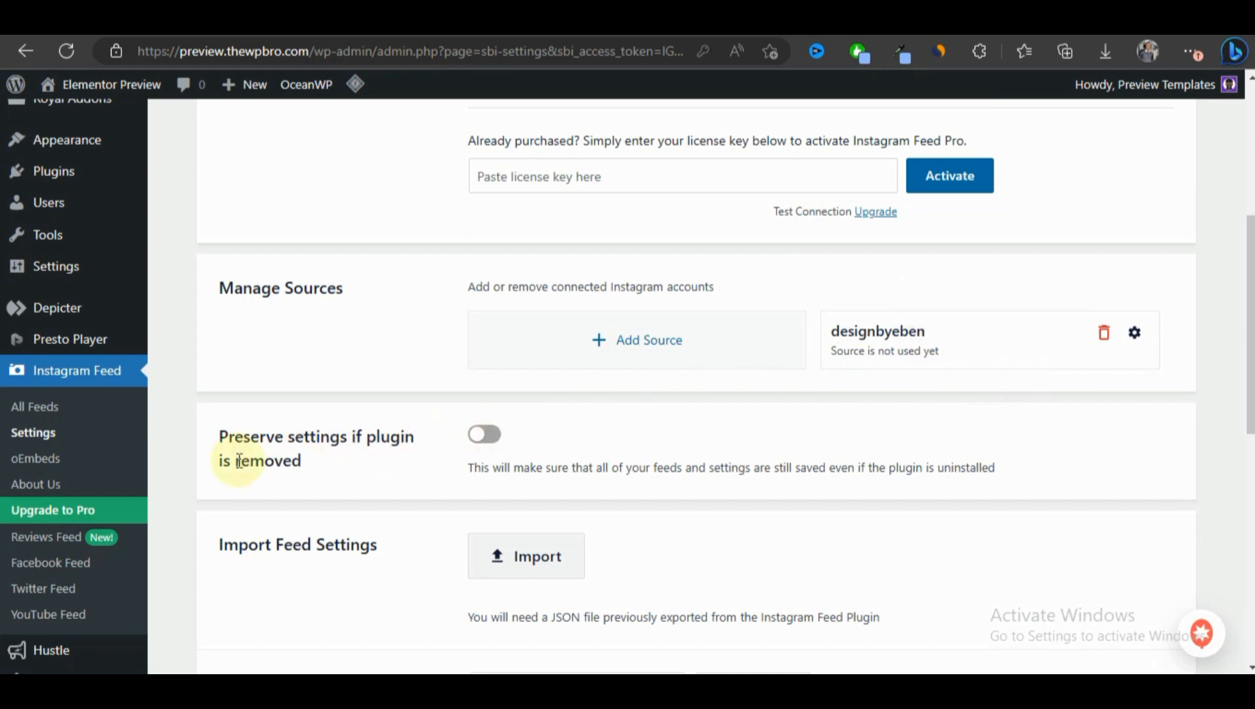
- Create a new Instagram feed of type User Timeline with the connected account as its source
scroll(52, 452, down, 1)
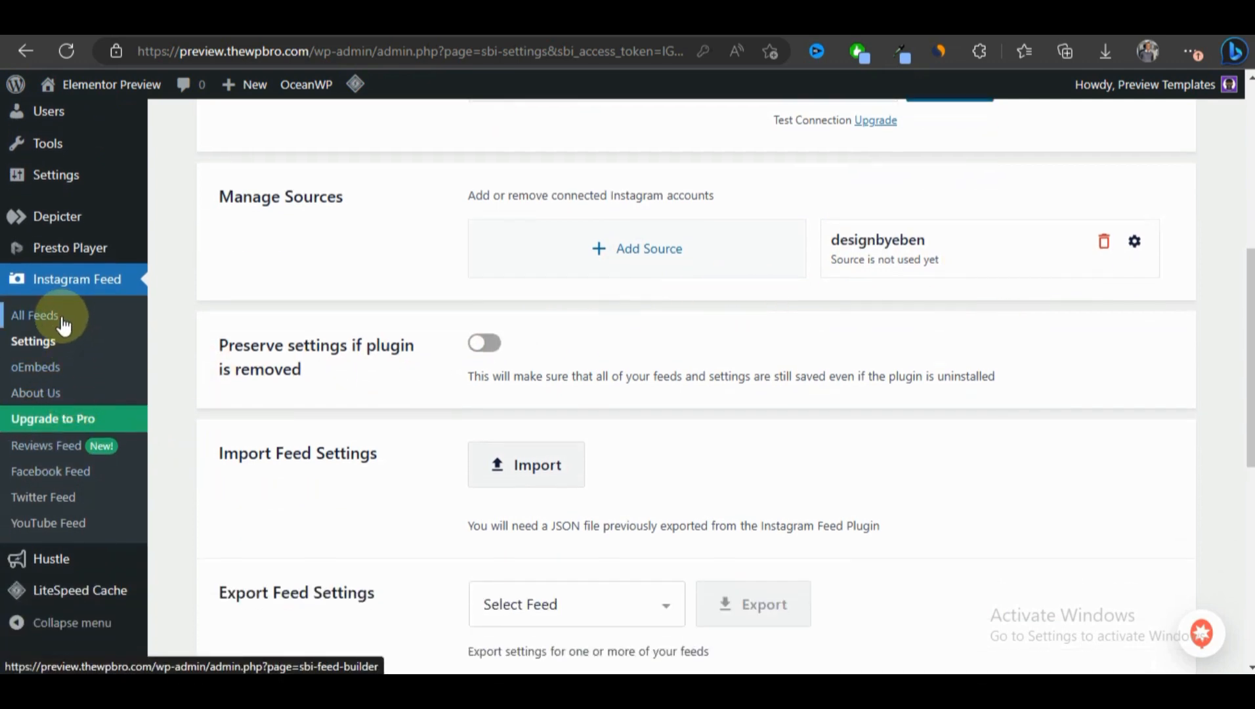
click(64, 322)
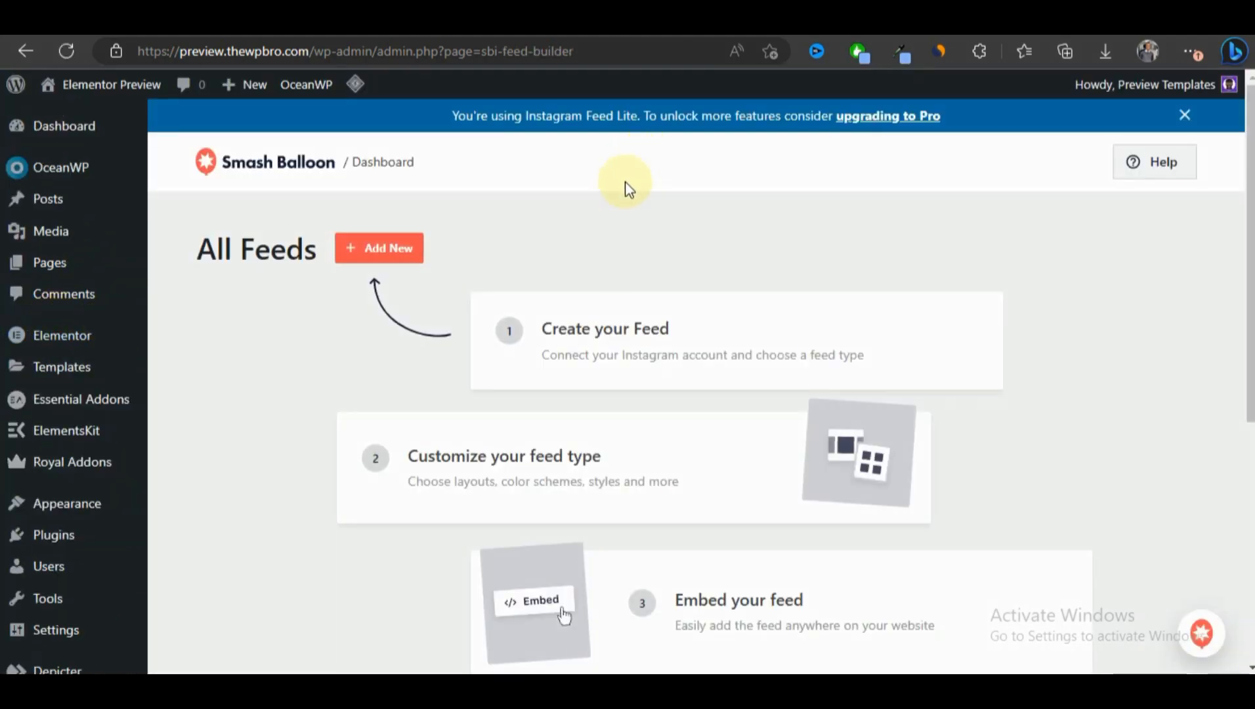
click(393, 252)
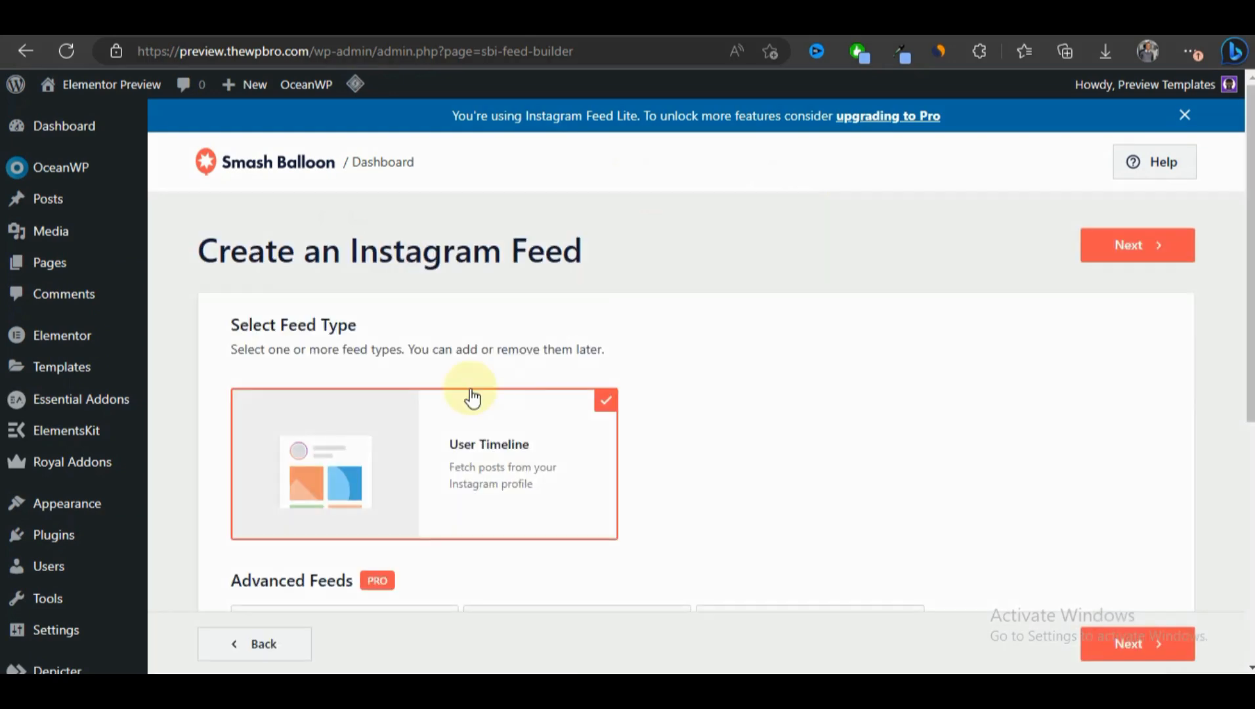
scroll(471, 387, down, 1)
scroll(382, 408, down, 1)
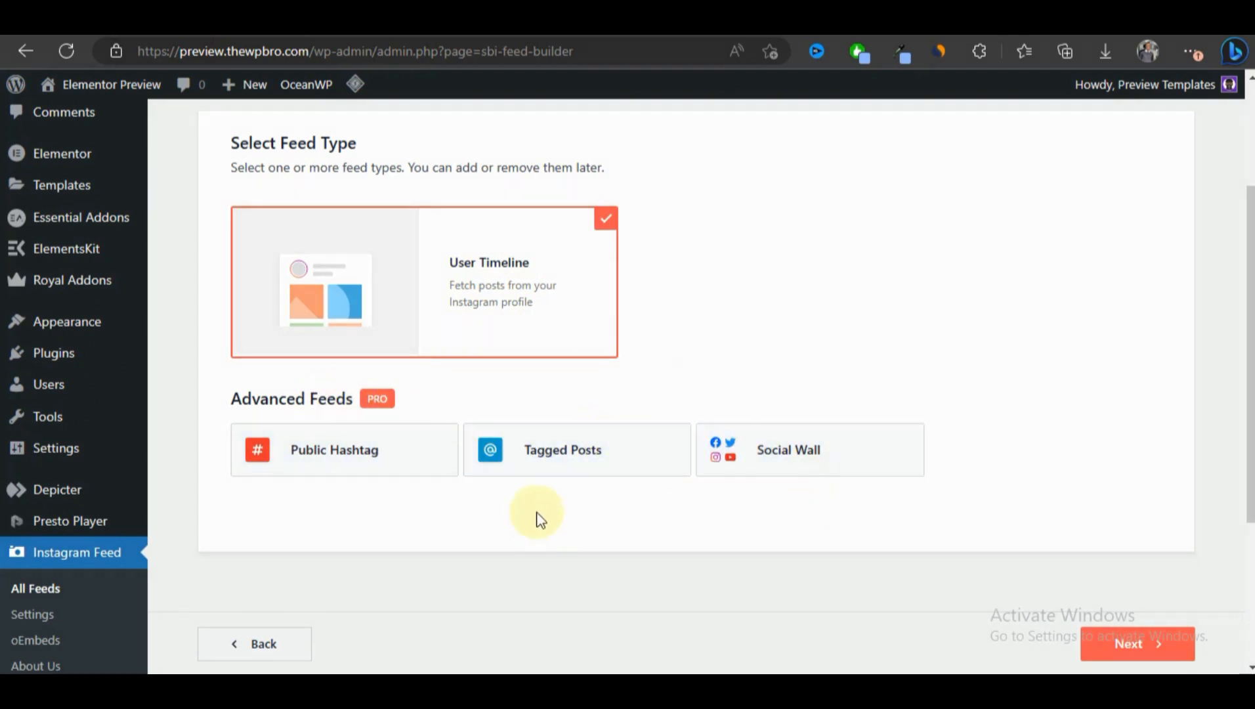
scroll(275, 413, up, 2)
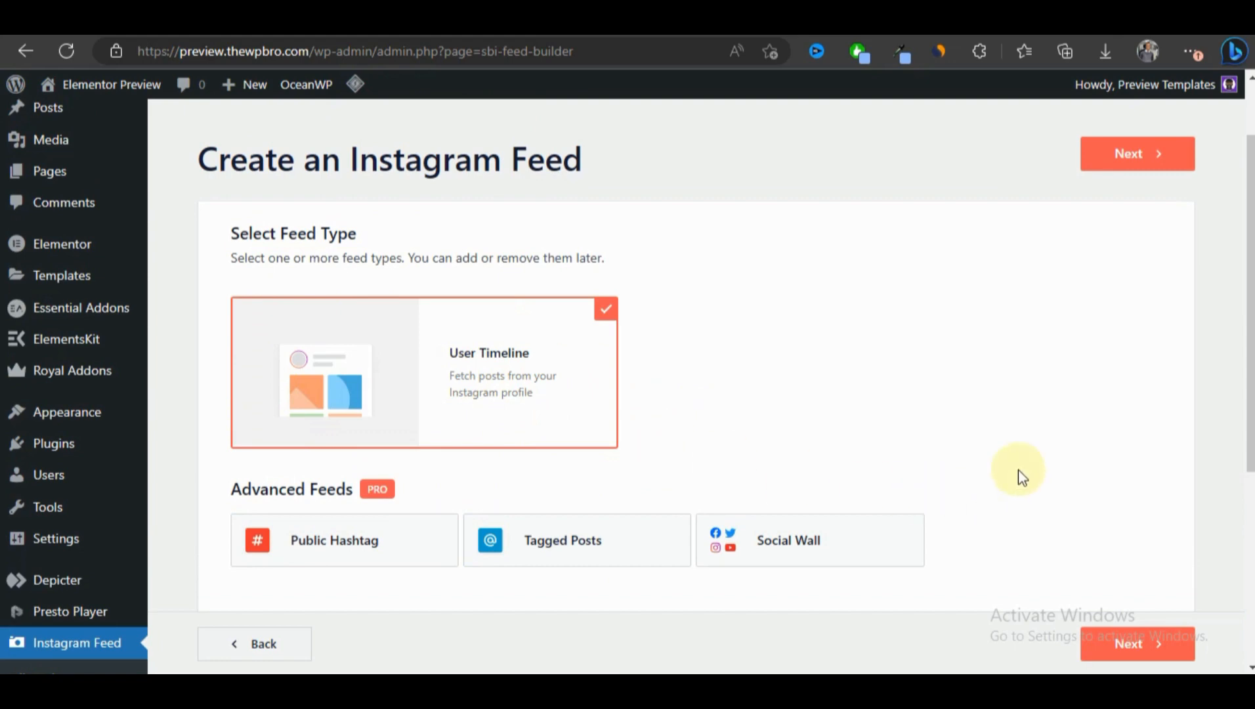
click(1154, 164)
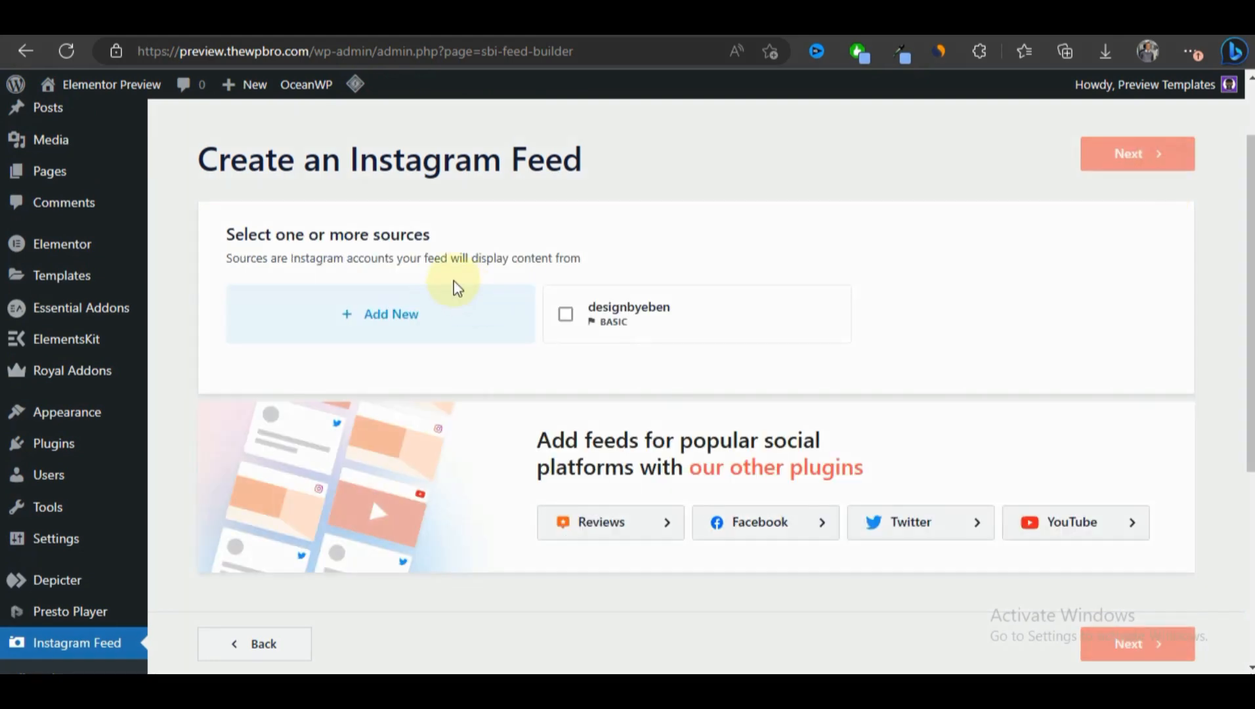
click(650, 316)
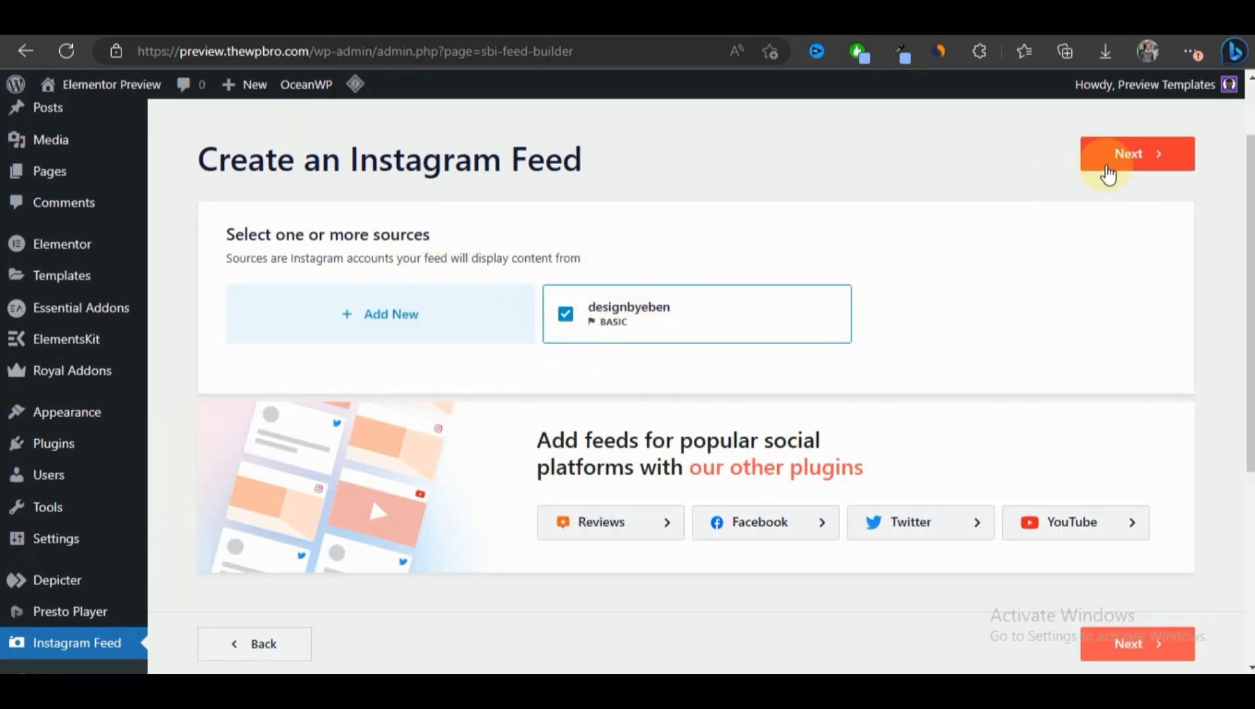
click(1110, 172)
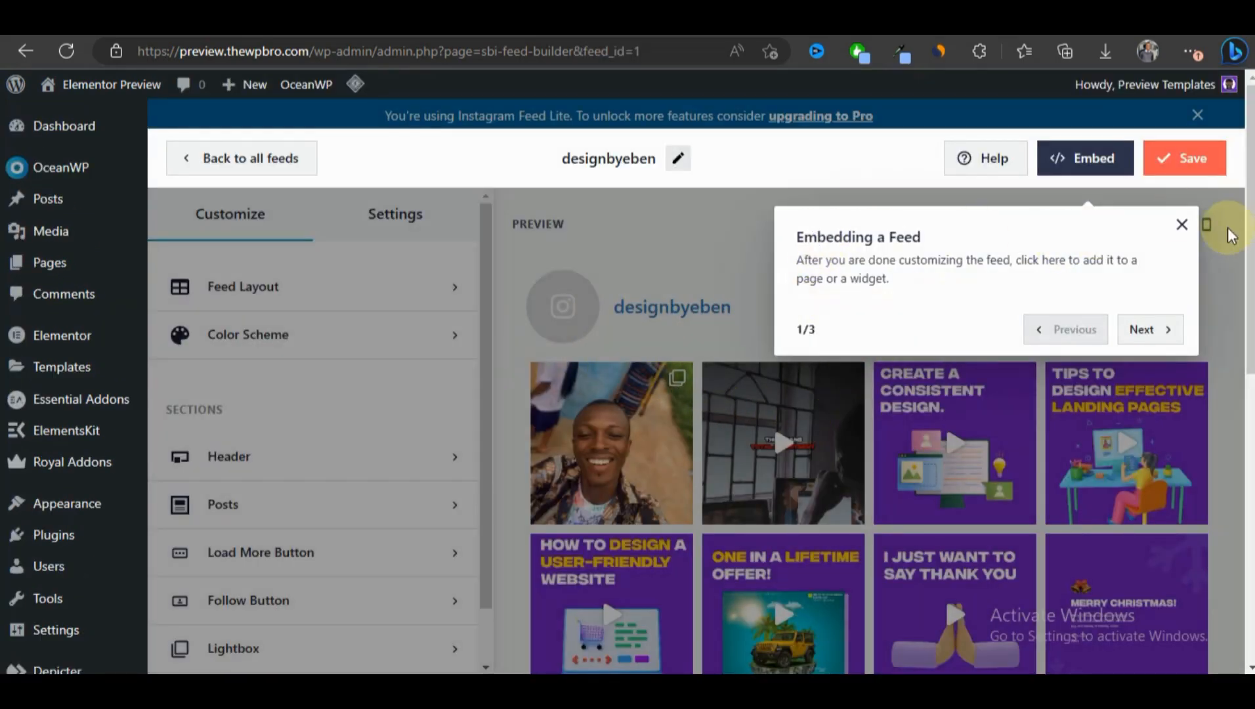
- Go through the three introductory tips on embedding, customizing and feed settings, and finish the tour
drag(814, 241, 1107, 285)
click(1008, 283)
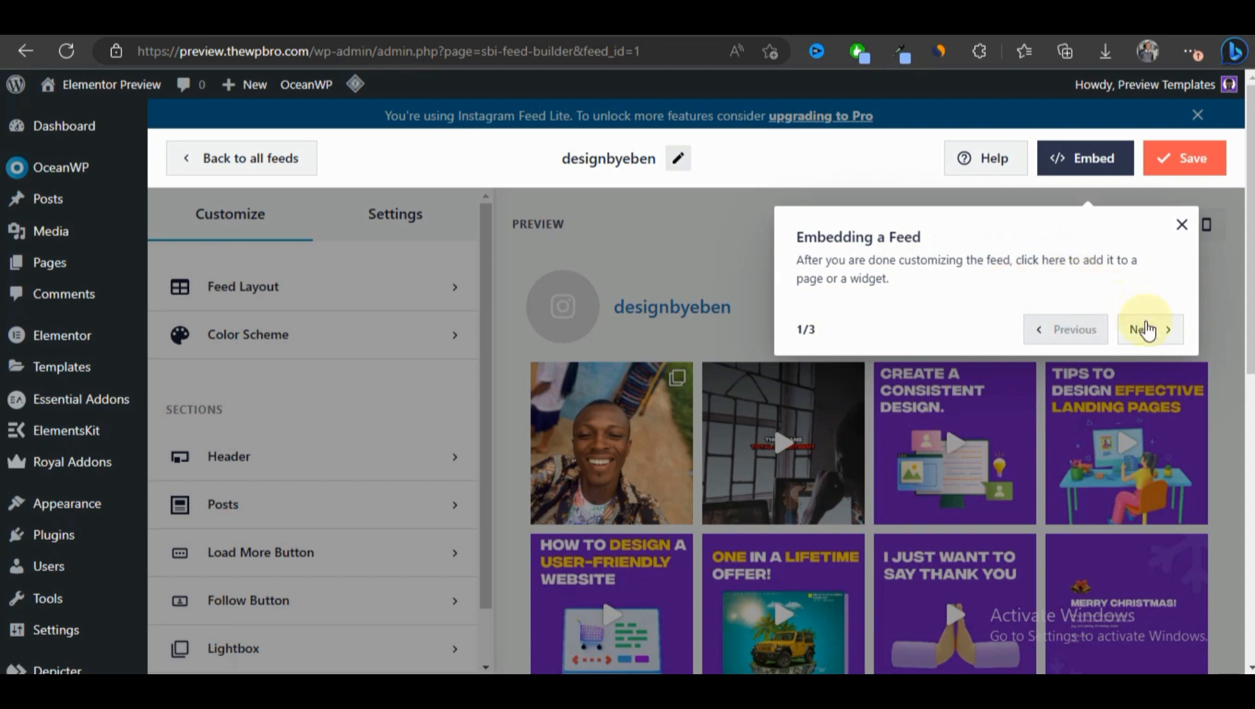
click(1147, 330)
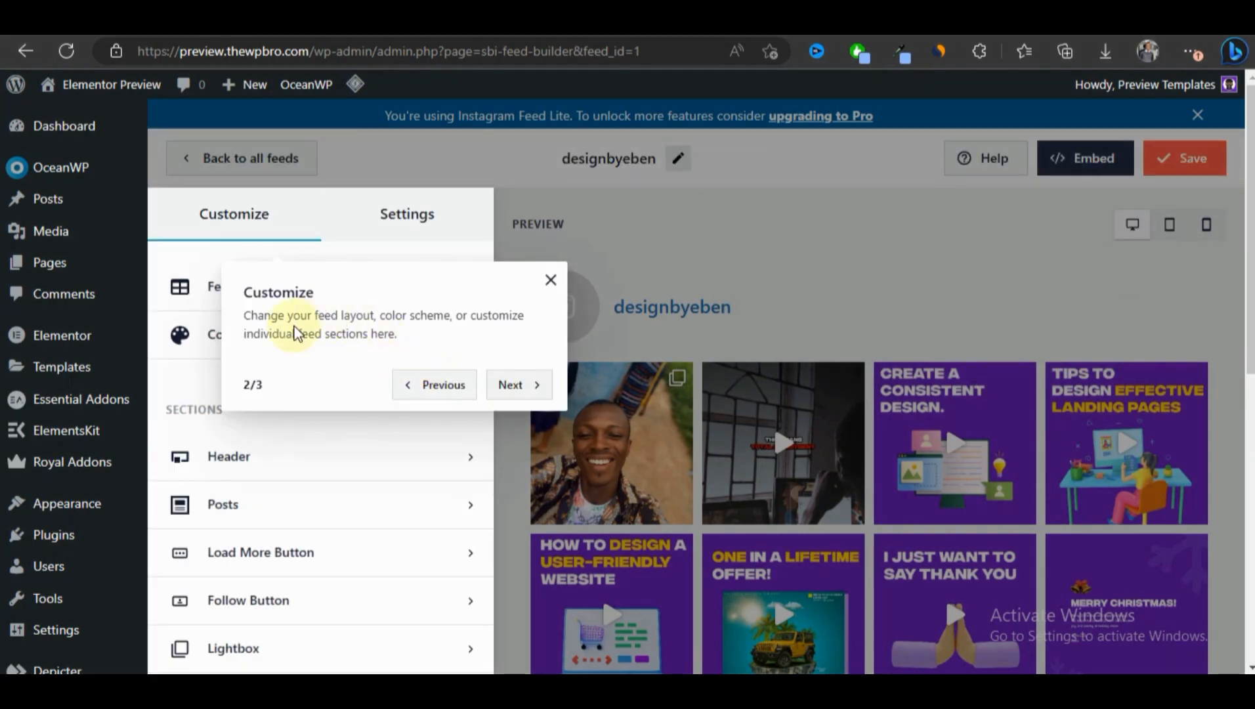
drag(269, 308, 417, 316)
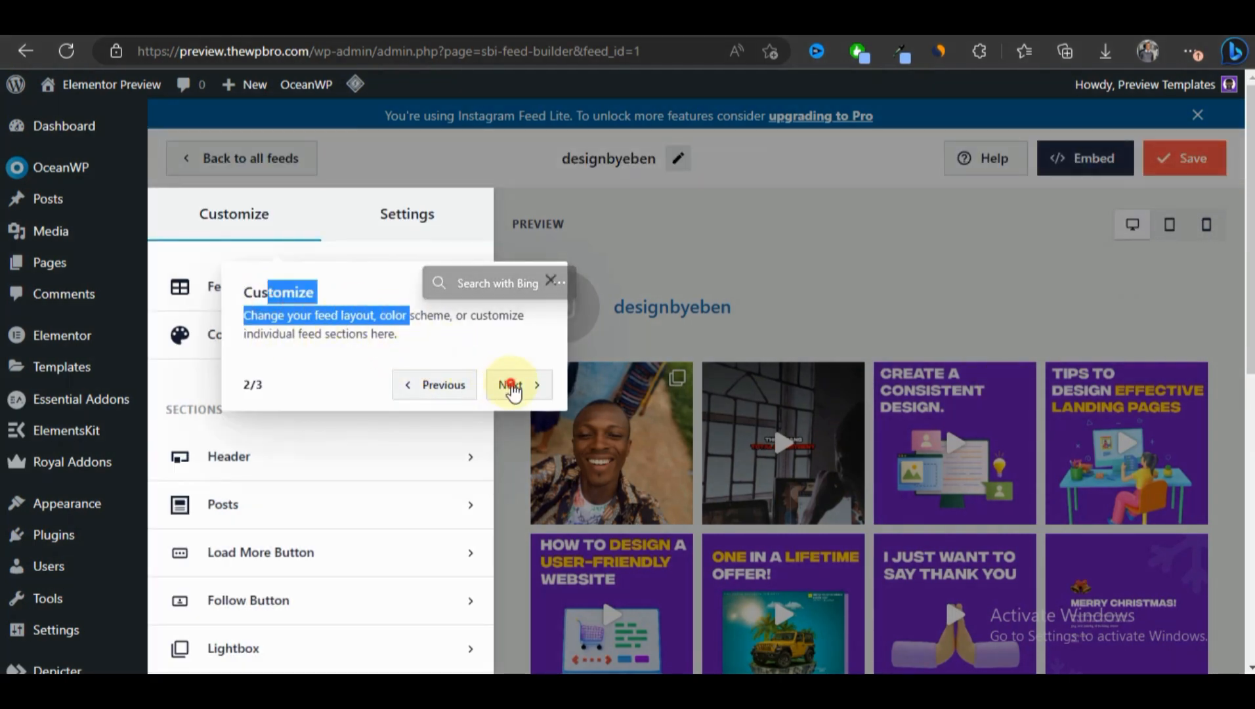
click(512, 384)
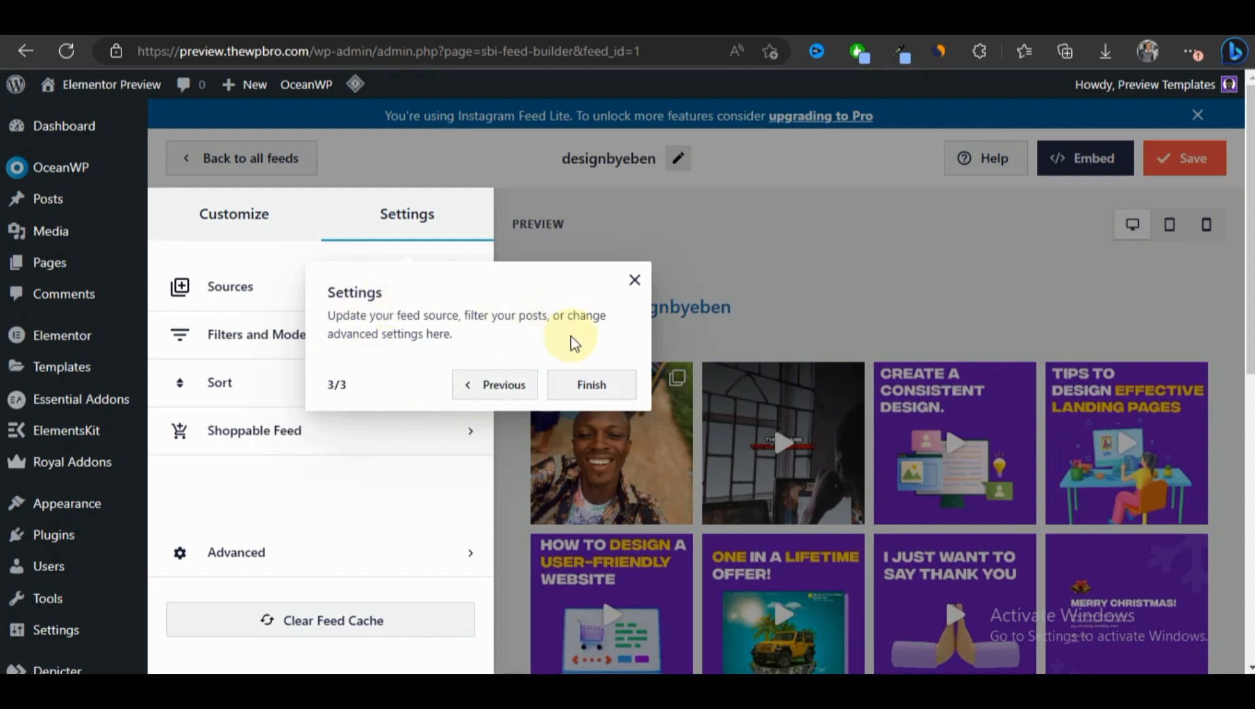
click(590, 388)
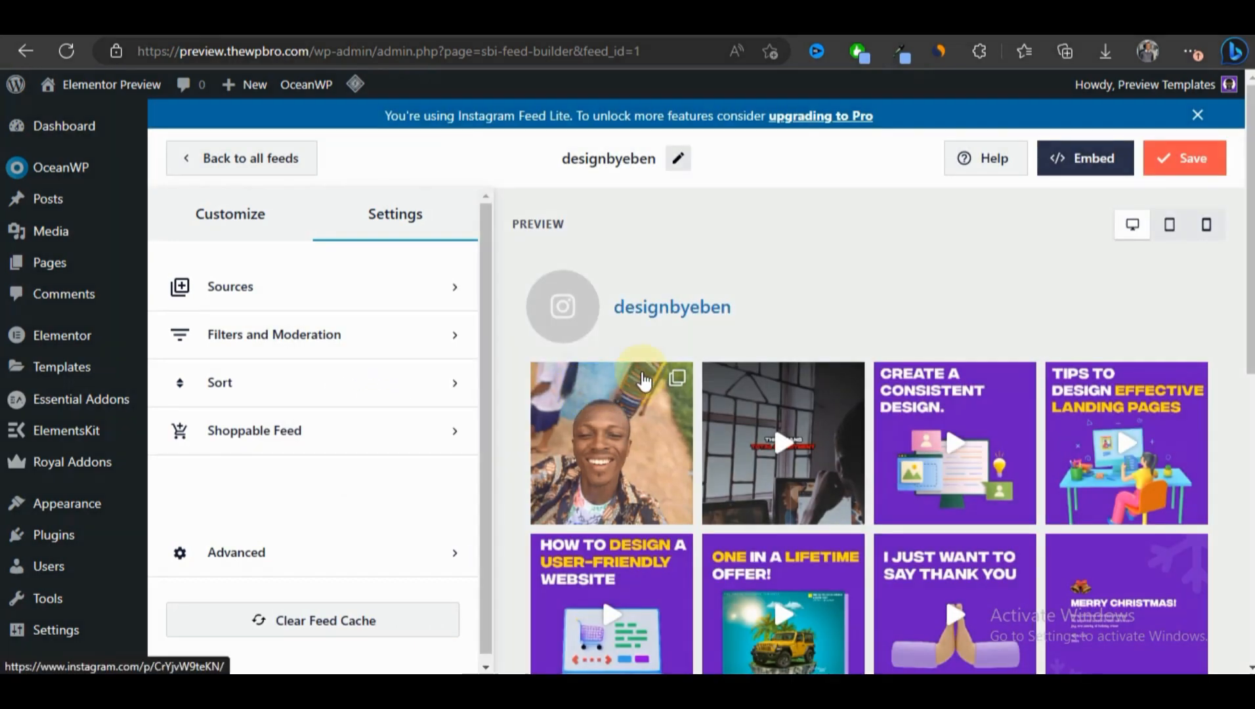
- Review the feed preview and open the Feed Layout customization options
scroll(1138, 321, down, 7)
scroll(1138, 317, down, 2)
scroll(502, 334, up, 12)
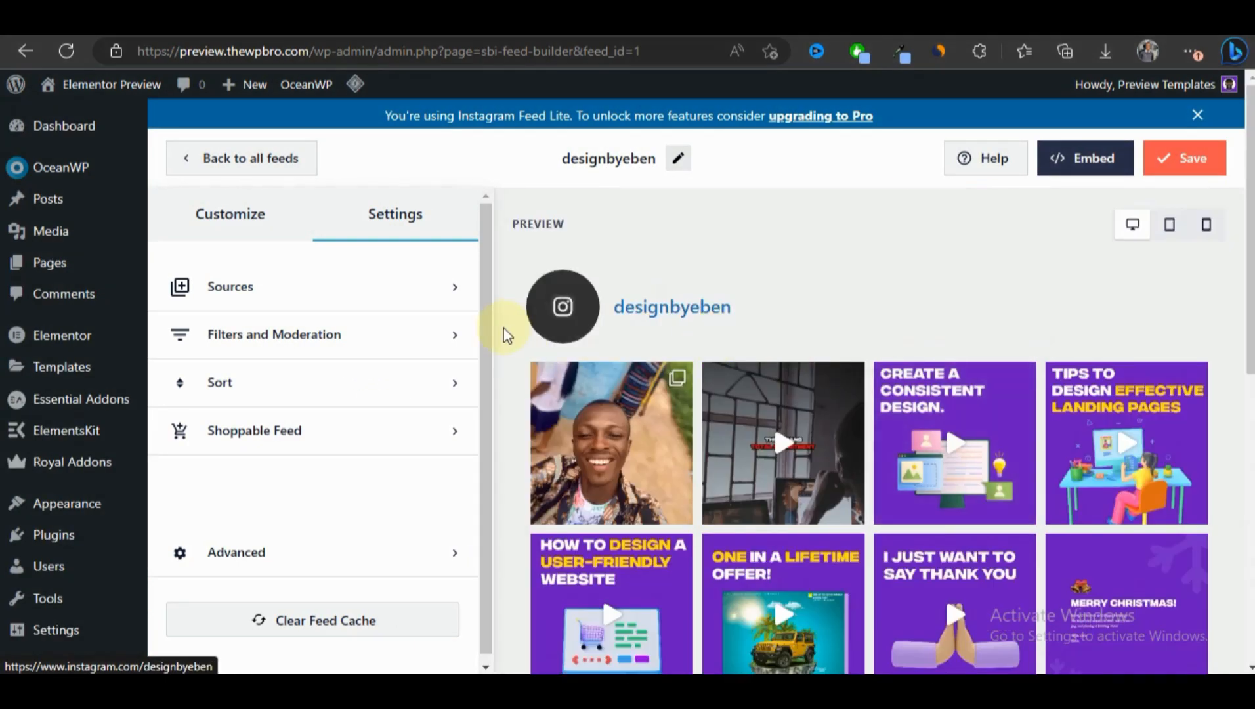
click(215, 213)
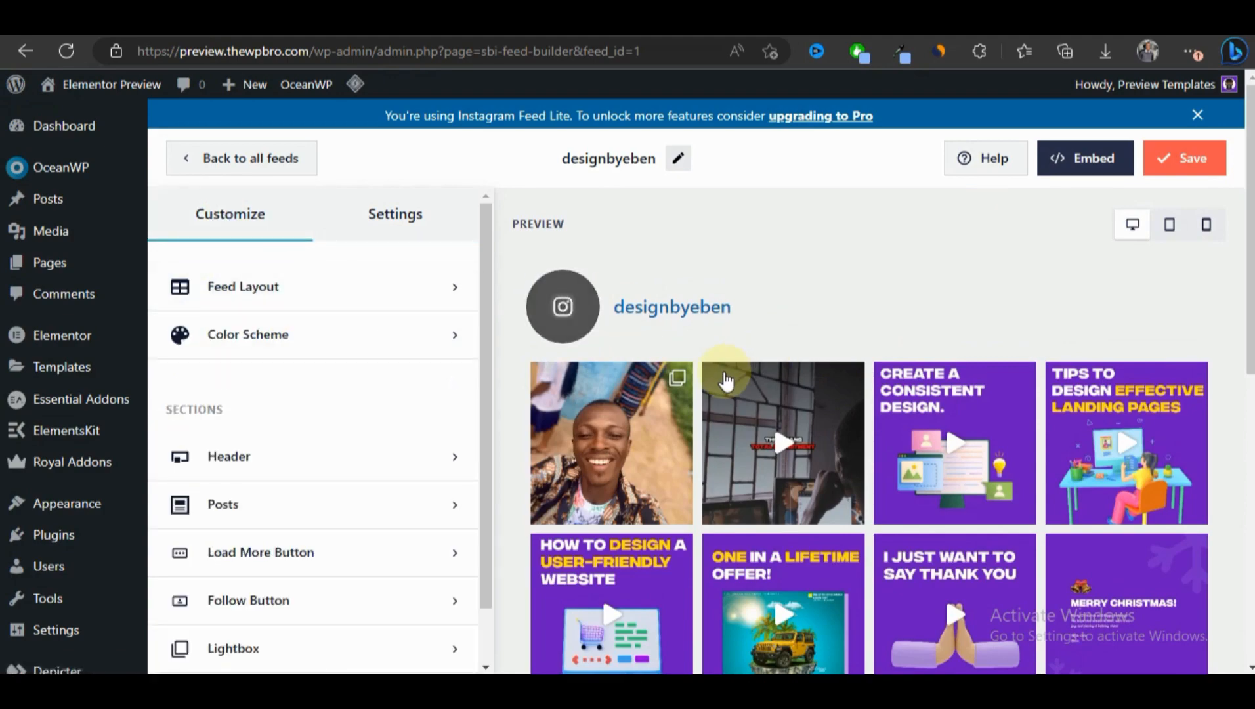
scroll(722, 364, down, 4)
click(383, 293)
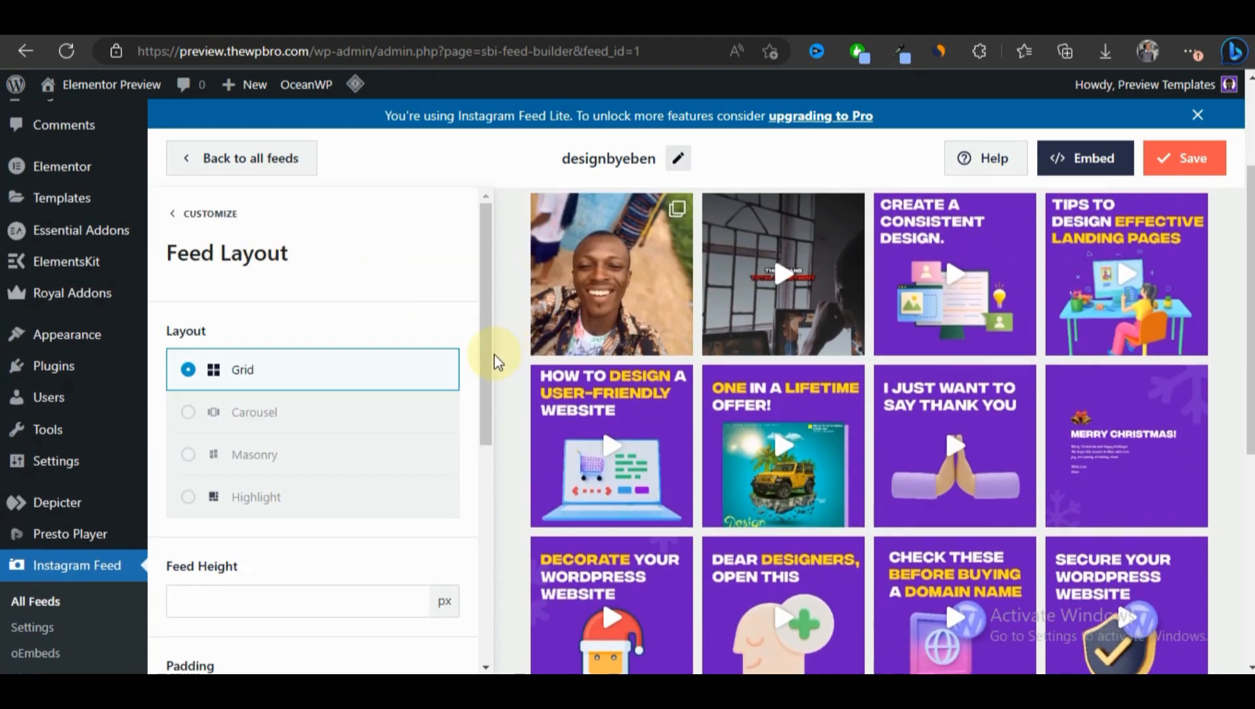
- Set the feed's number of posts on desktop to 9
scroll(238, 386, down, 3)
scroll(348, 407, down, 5)
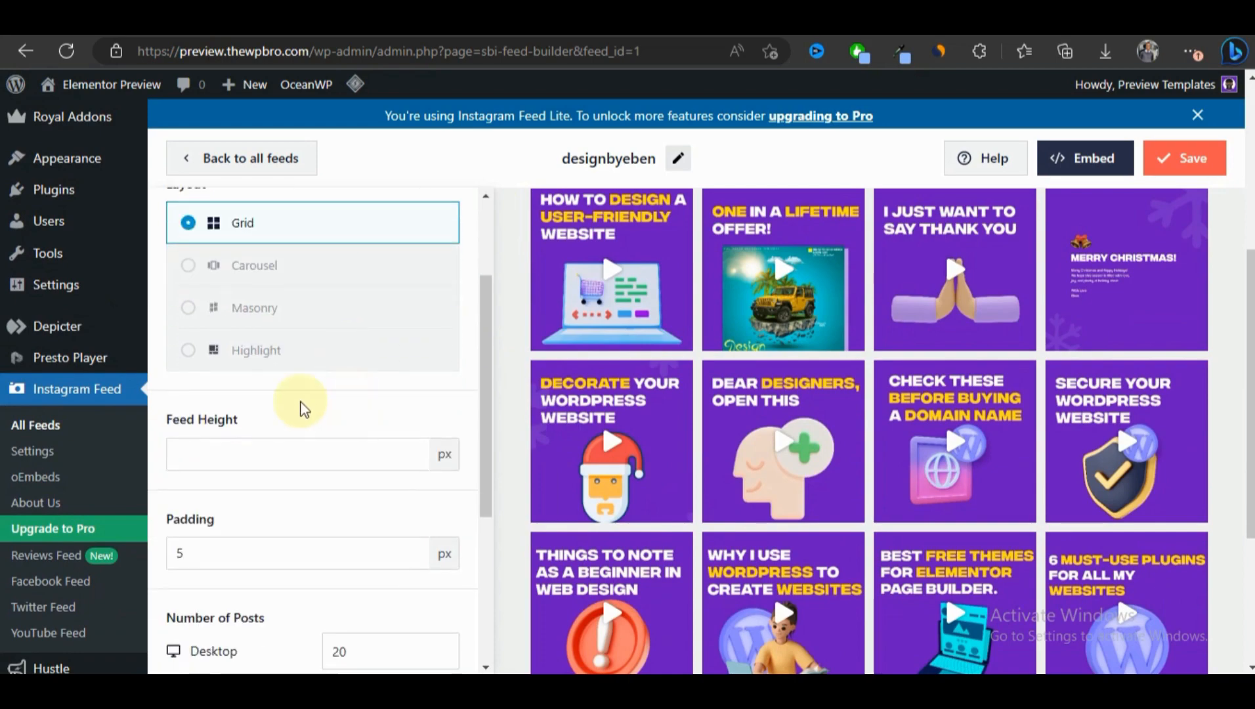
scroll(272, 401, down, 1)
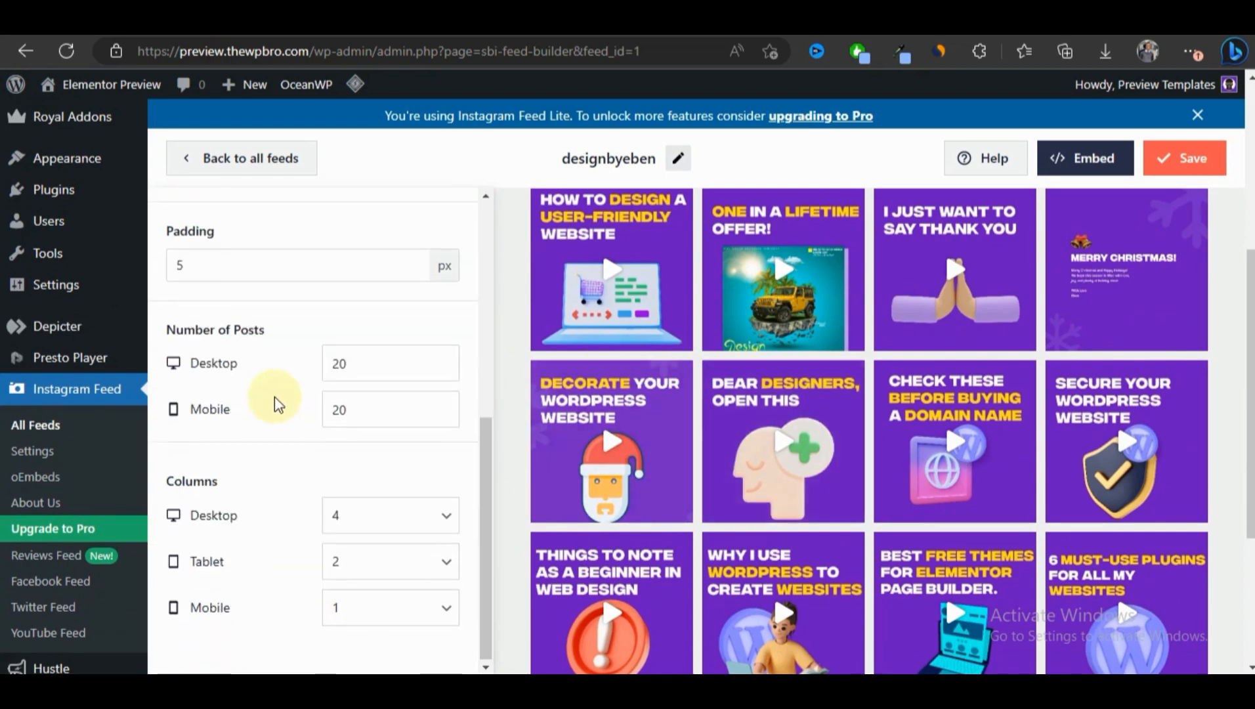
scroll(906, 460, up, 5)
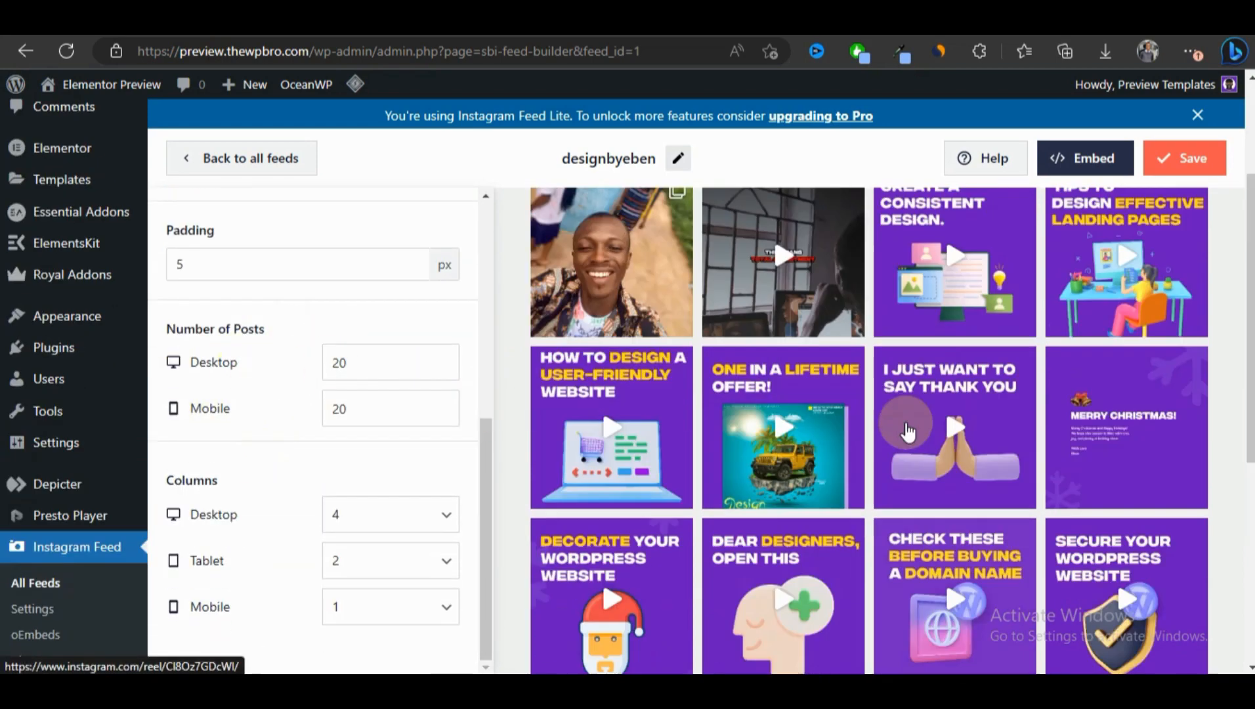
scroll(907, 430, down, 4)
scroll(907, 430, down, 4)
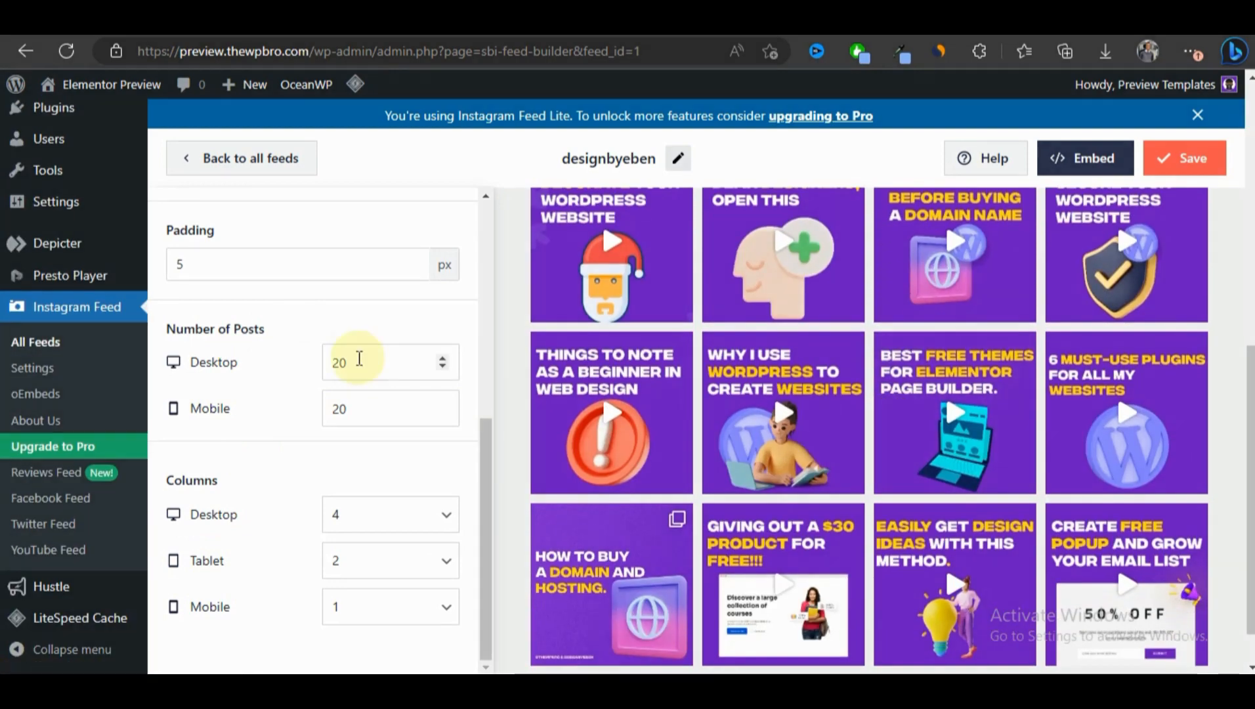
drag(380, 369, 304, 376)
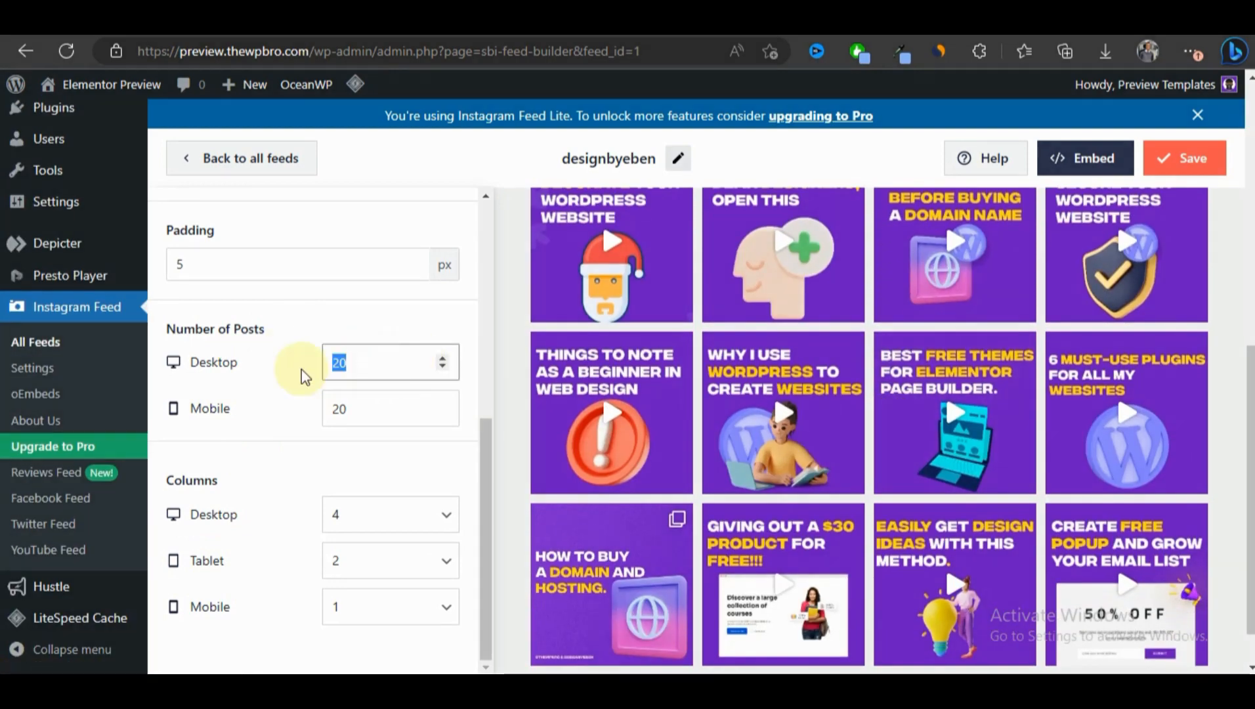
text(9)
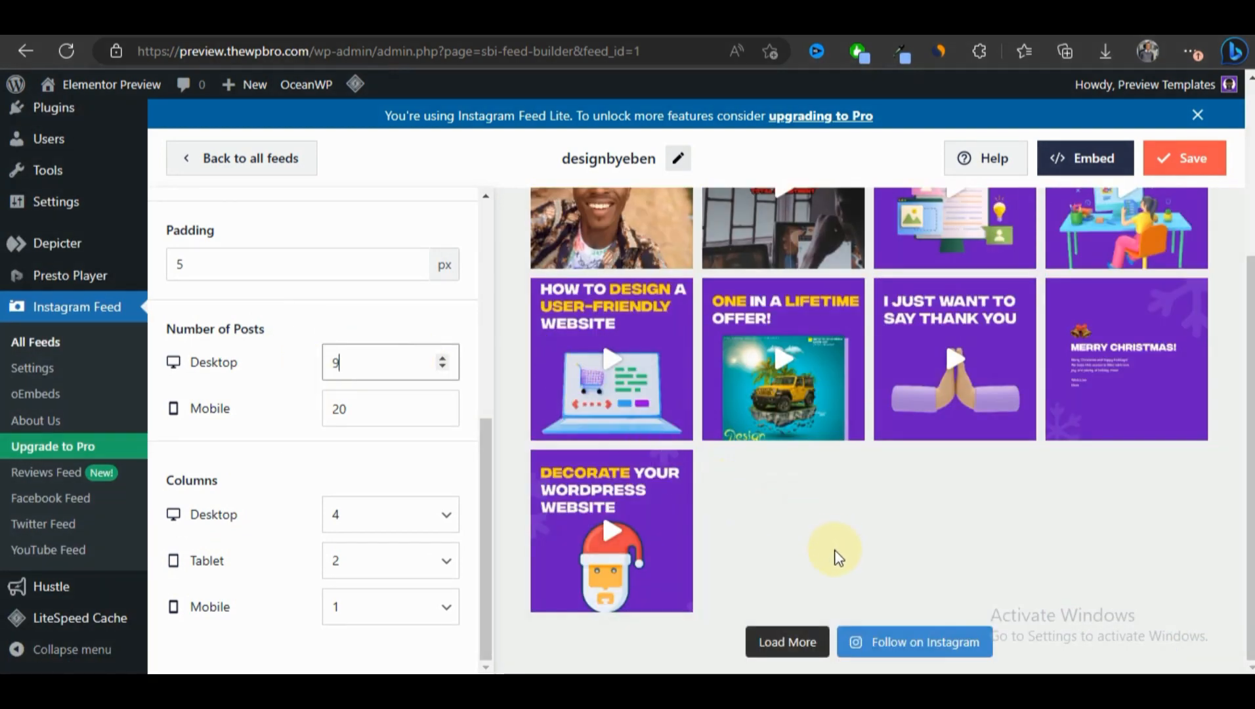
- Try 2 desktop columns for the Instagram feed and settle on 3
click(381, 531)
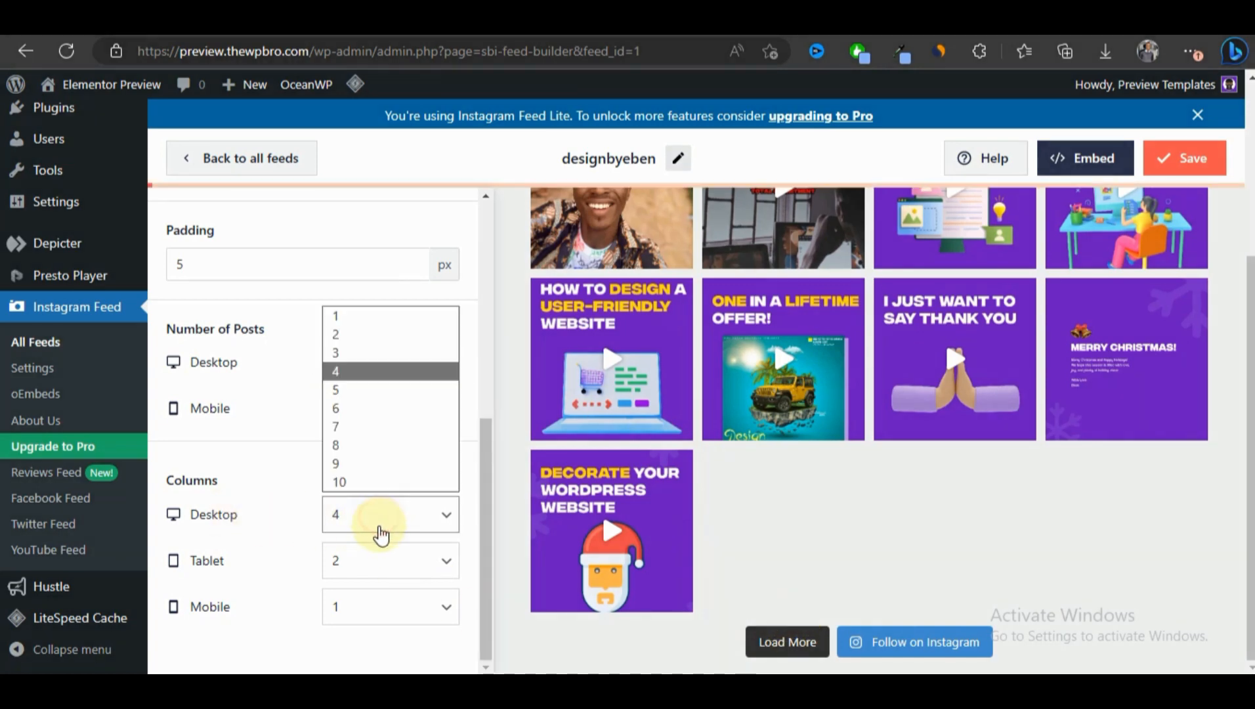
click(361, 353)
click(397, 518)
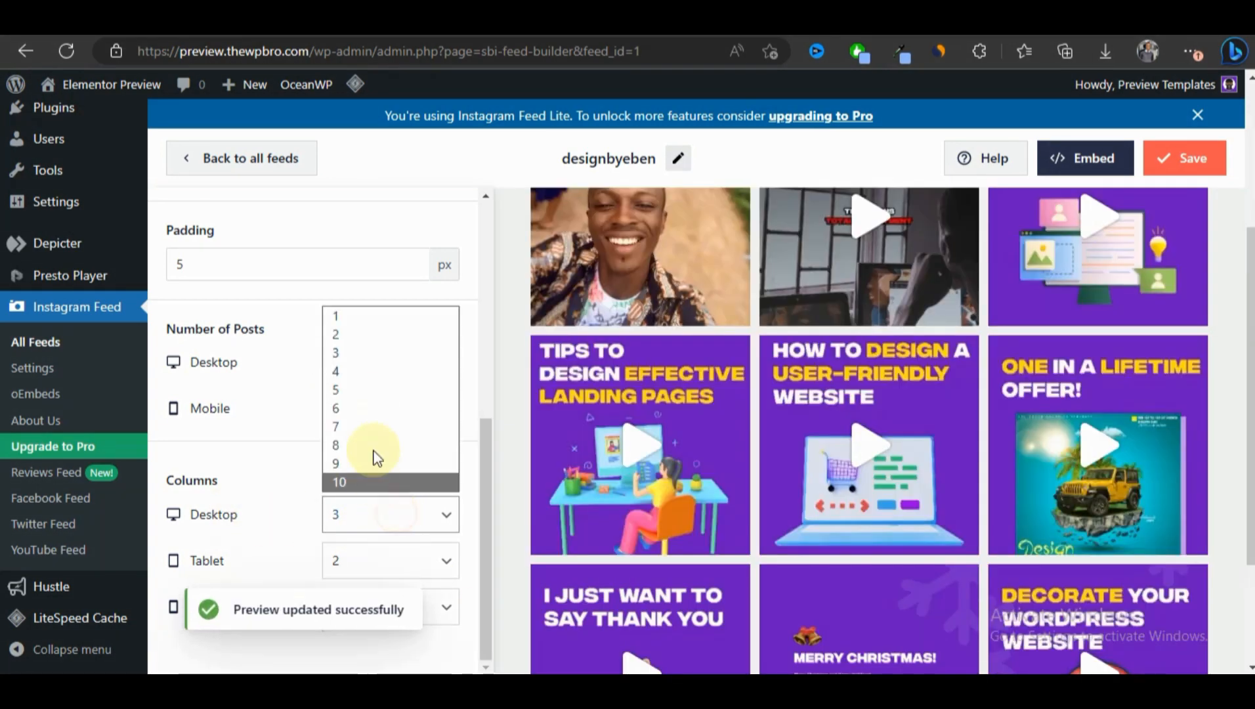
click(370, 335)
click(367, 520)
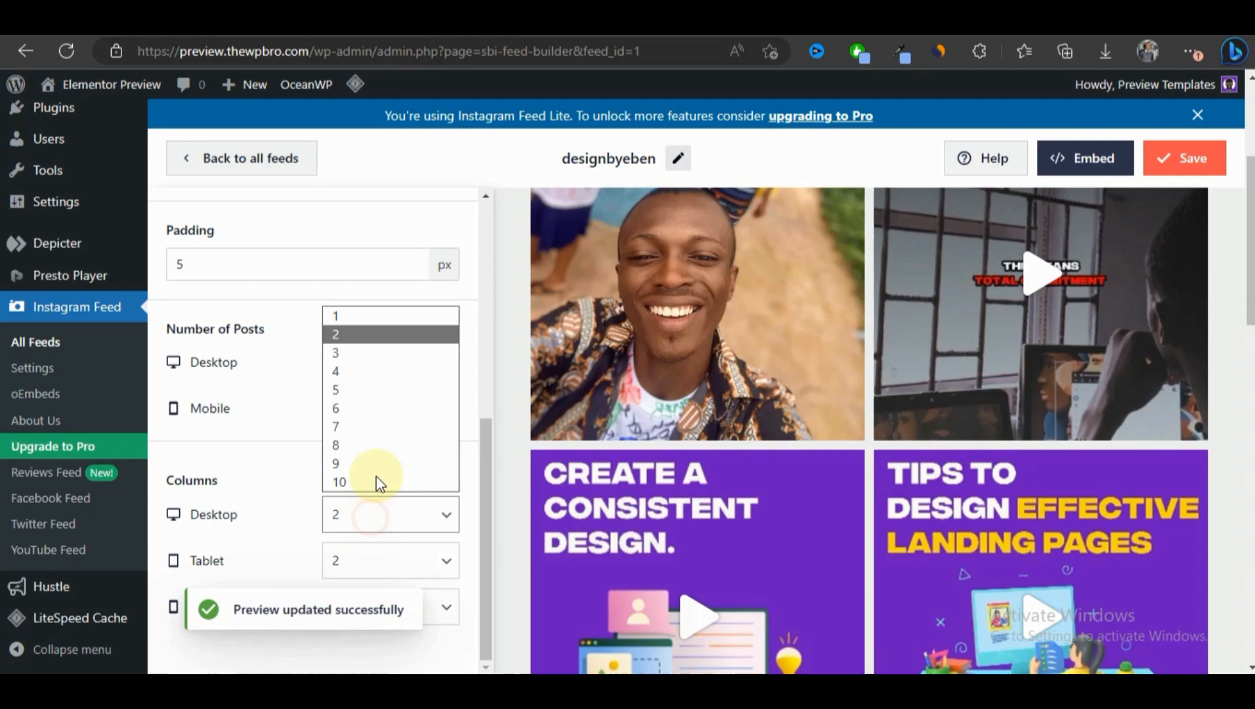
click(387, 353)
- Review the updated feed preview and the Feed Layout options
scroll(820, 434, down, 5)
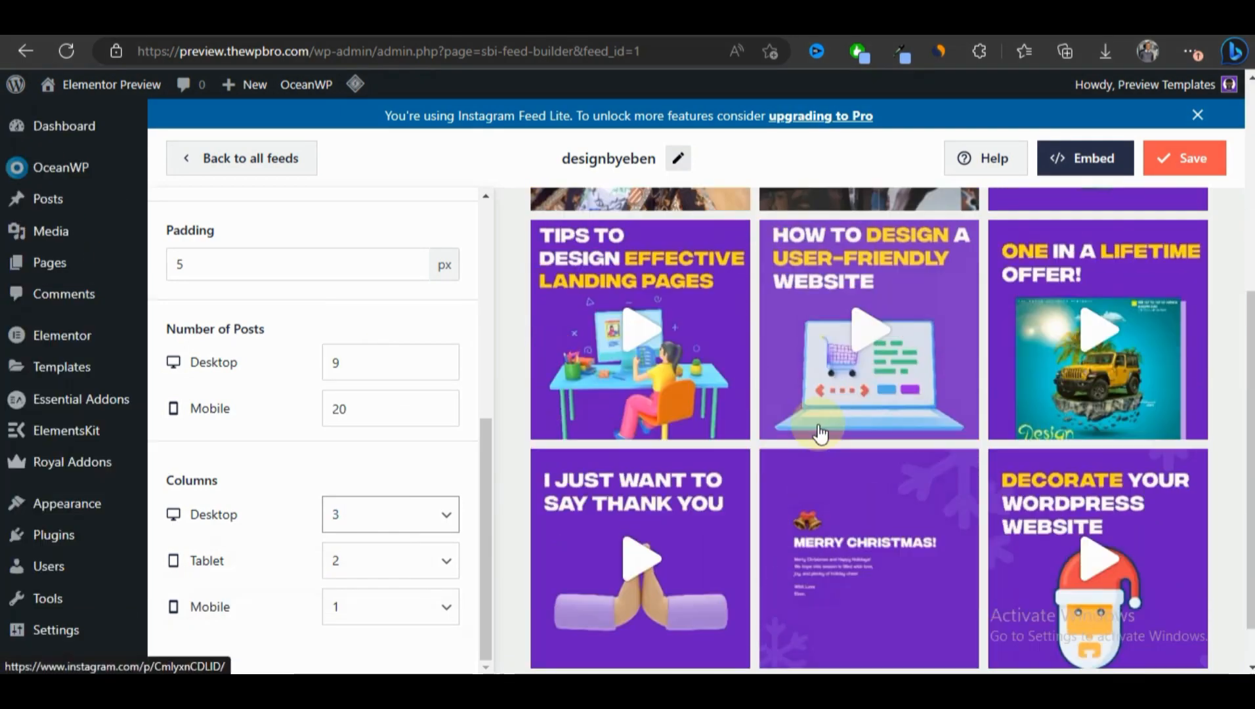
scroll(820, 433, down, 10)
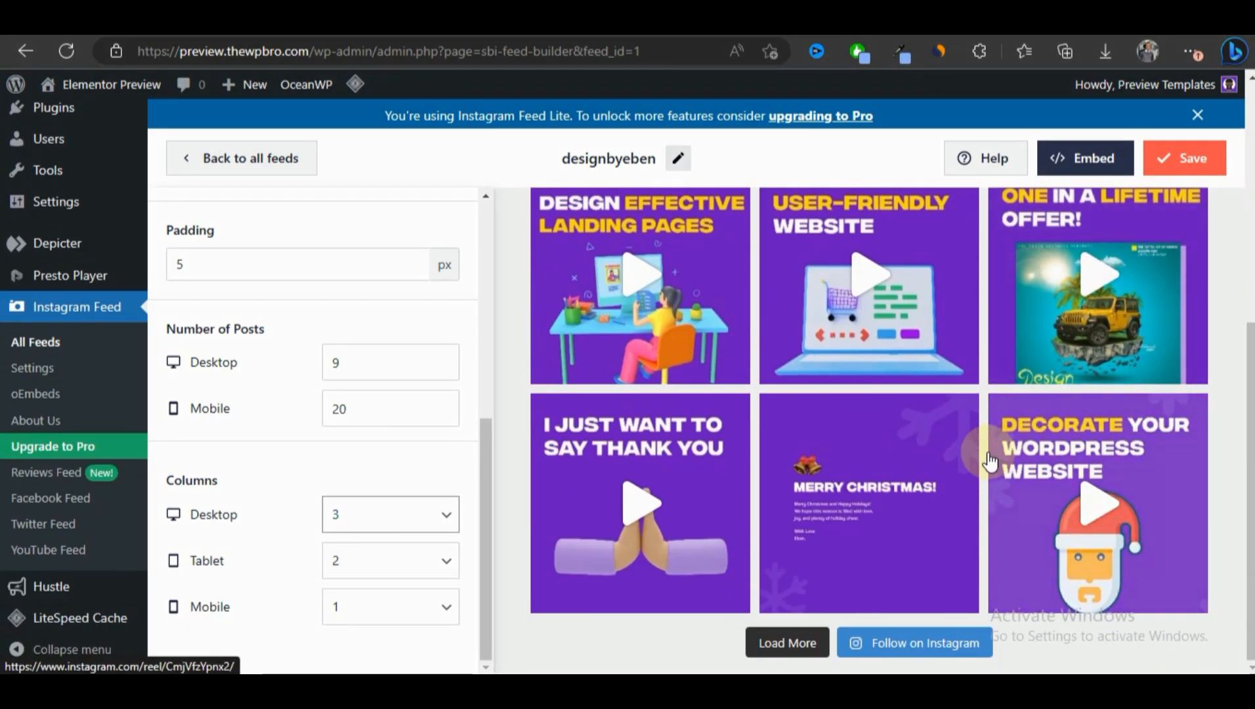
scroll(165, 356, up, 3)
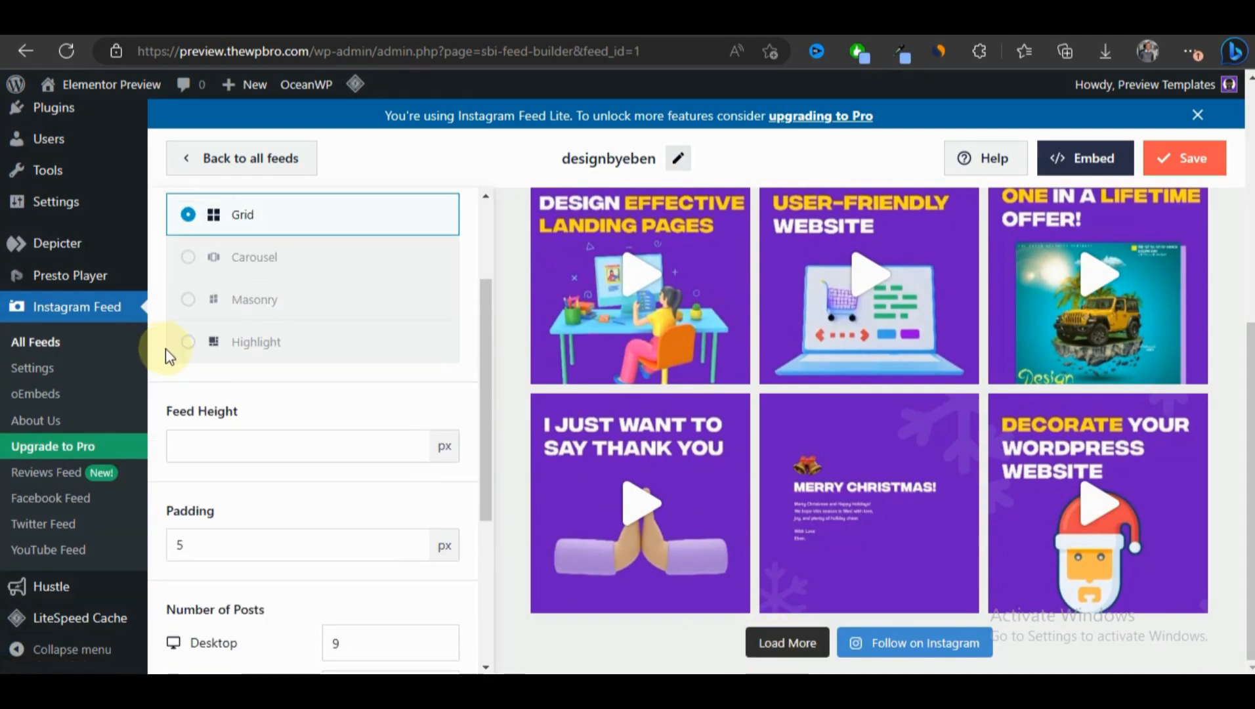
scroll(204, 448, down, 1)
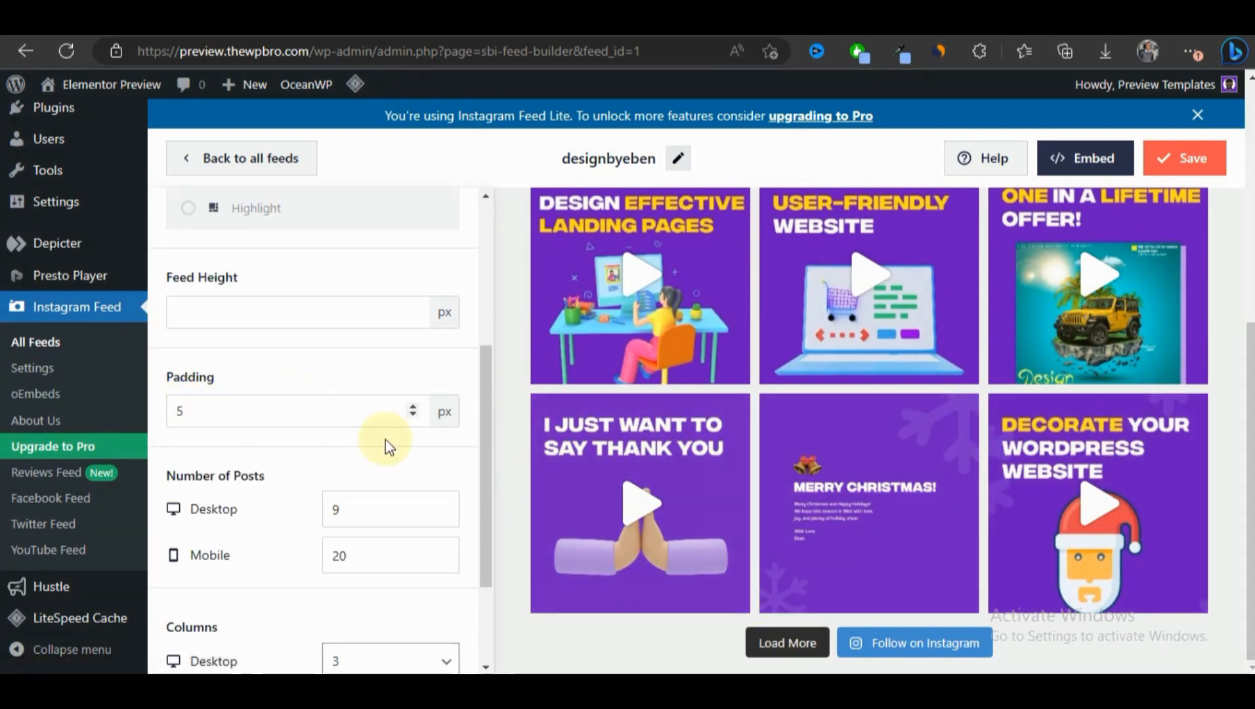
scroll(229, 472, down, 2)
scroll(782, 389, up, 5)
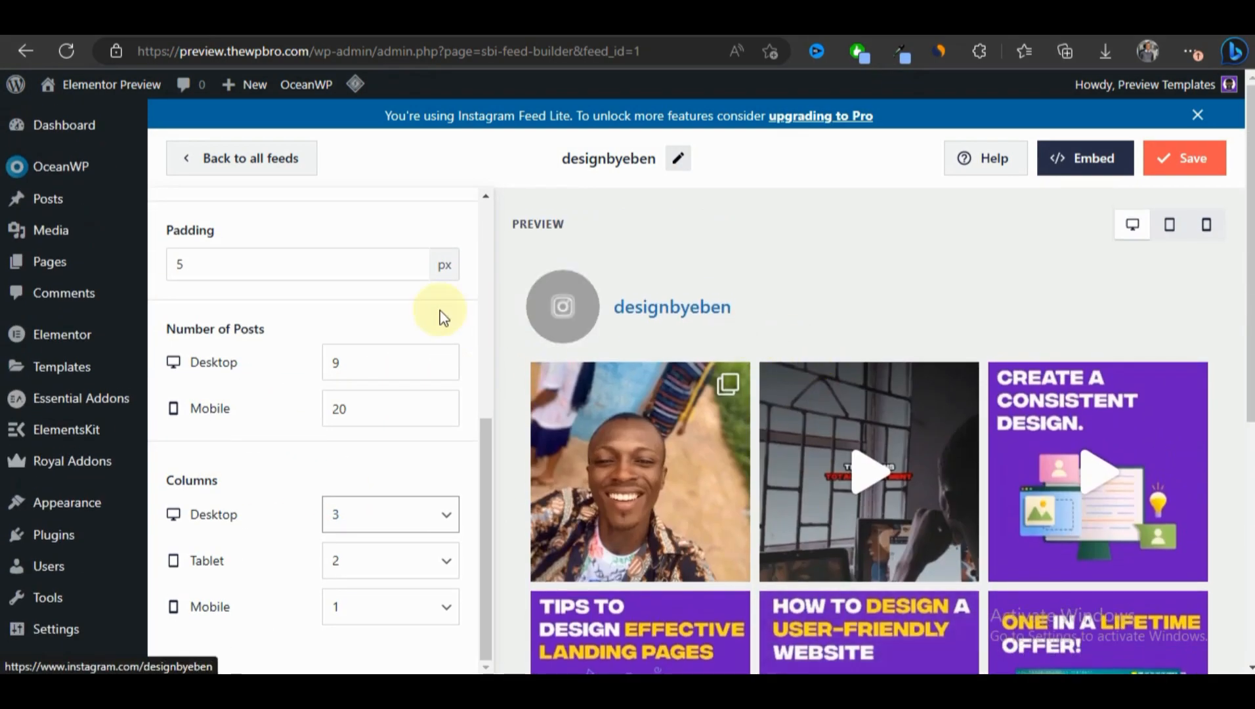
scroll(440, 313, up, 6)
- View the feed's Color Scheme options and return to the list of customization sections
click(197, 216)
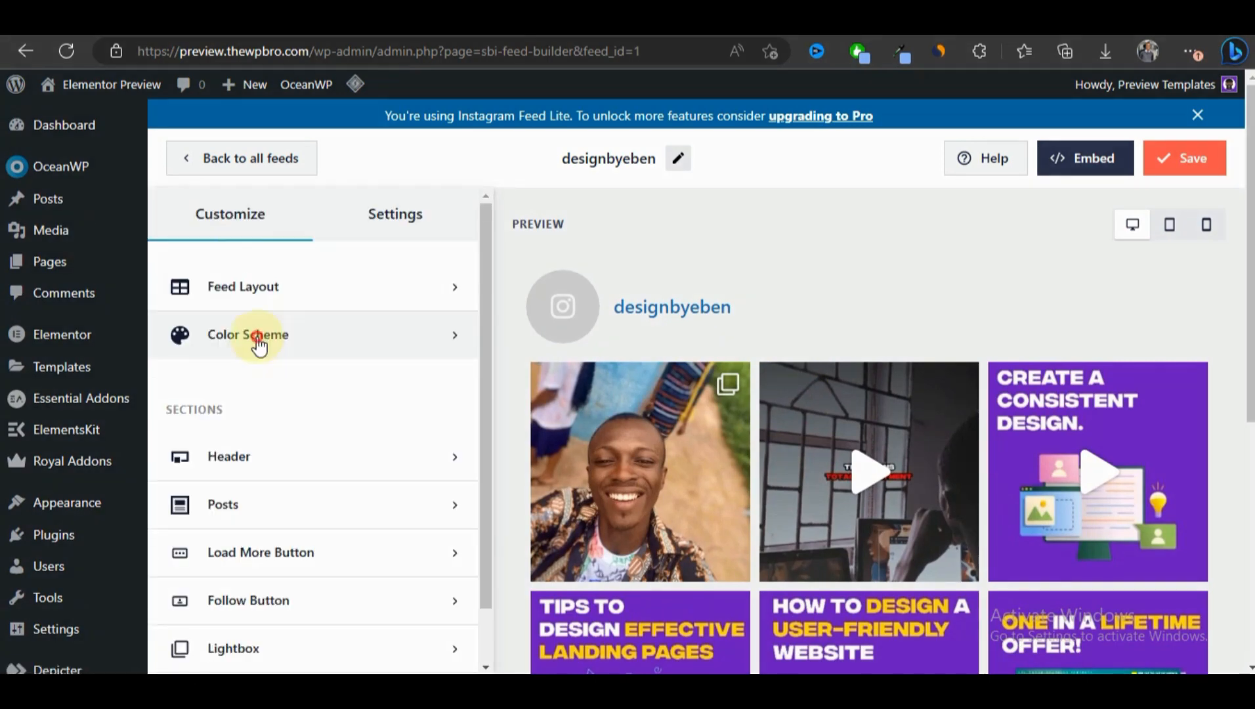
click(258, 338)
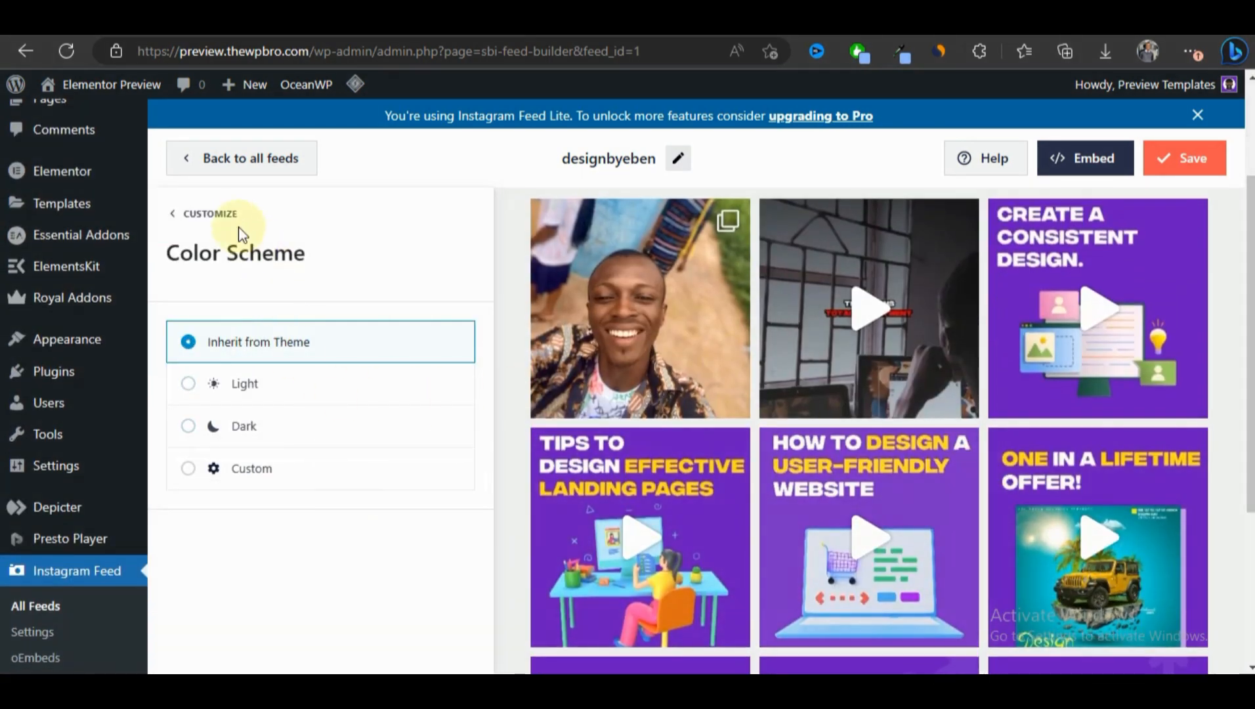
click(239, 235)
scroll(291, 426, down, 1)
scroll(626, 407, up, 3)
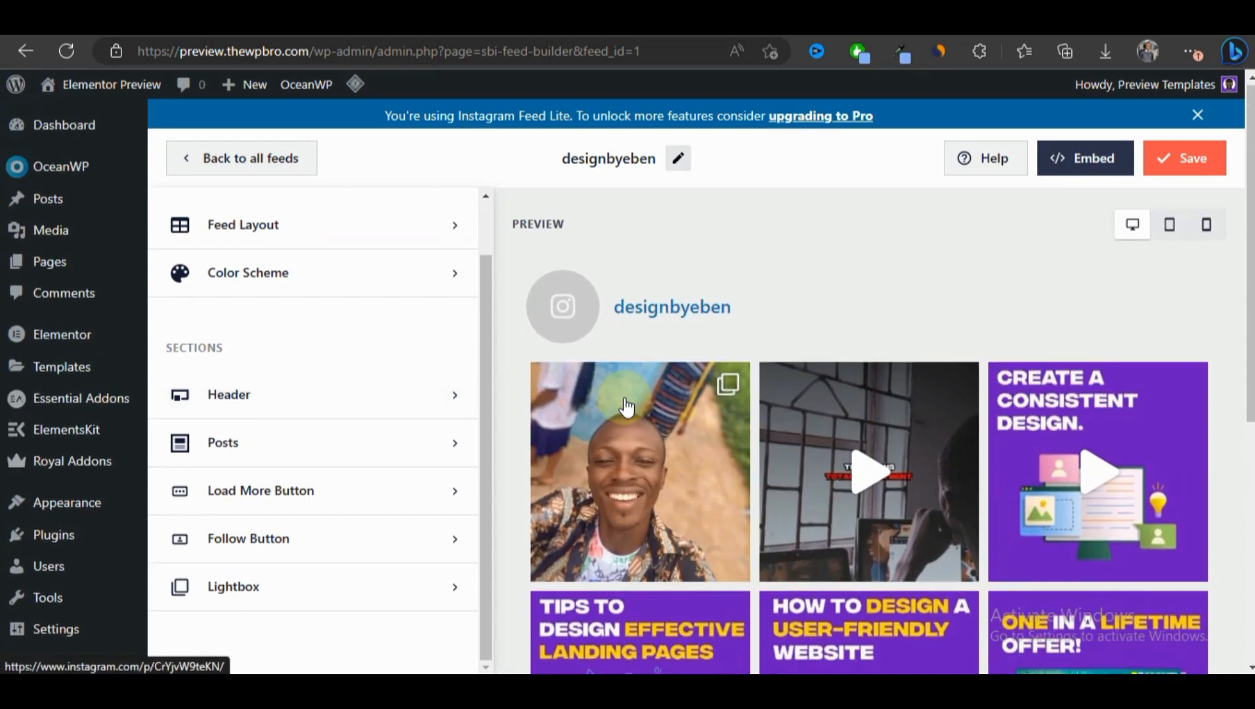
- Add the round black 404 image from the media library as the custom avatar in the feed's Header section
click(325, 393)
mouse_move(230, 384)
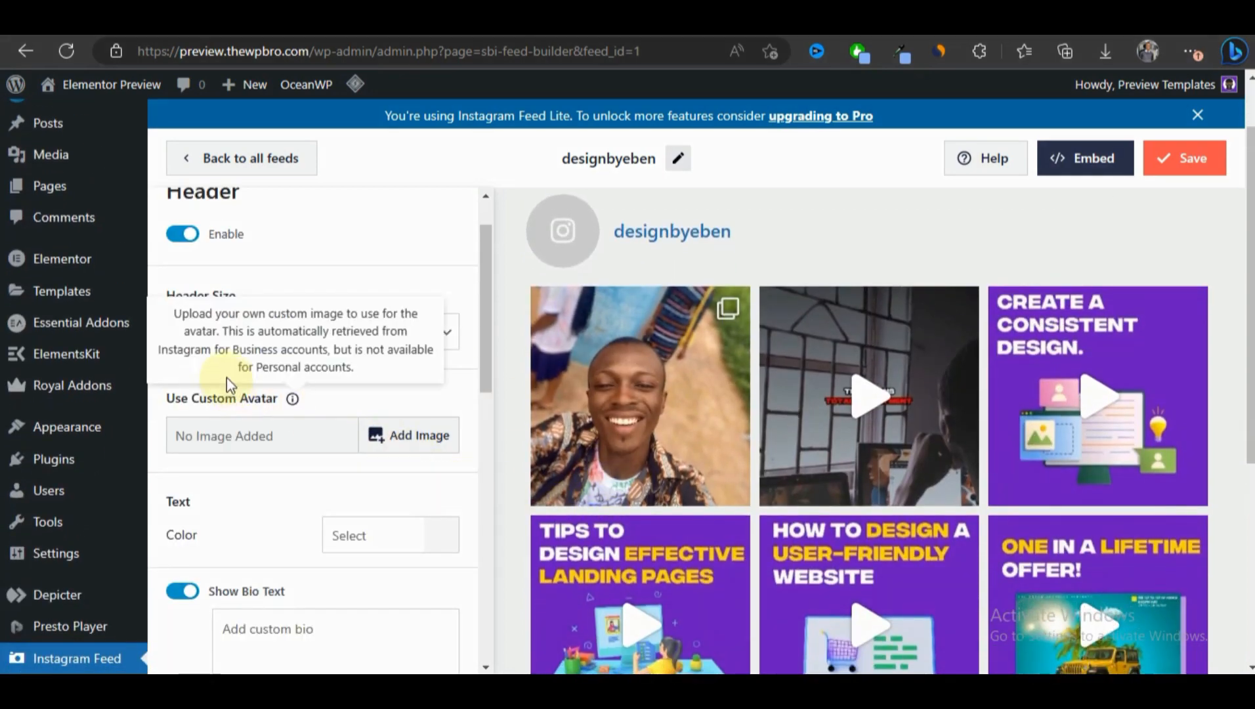
click(398, 441)
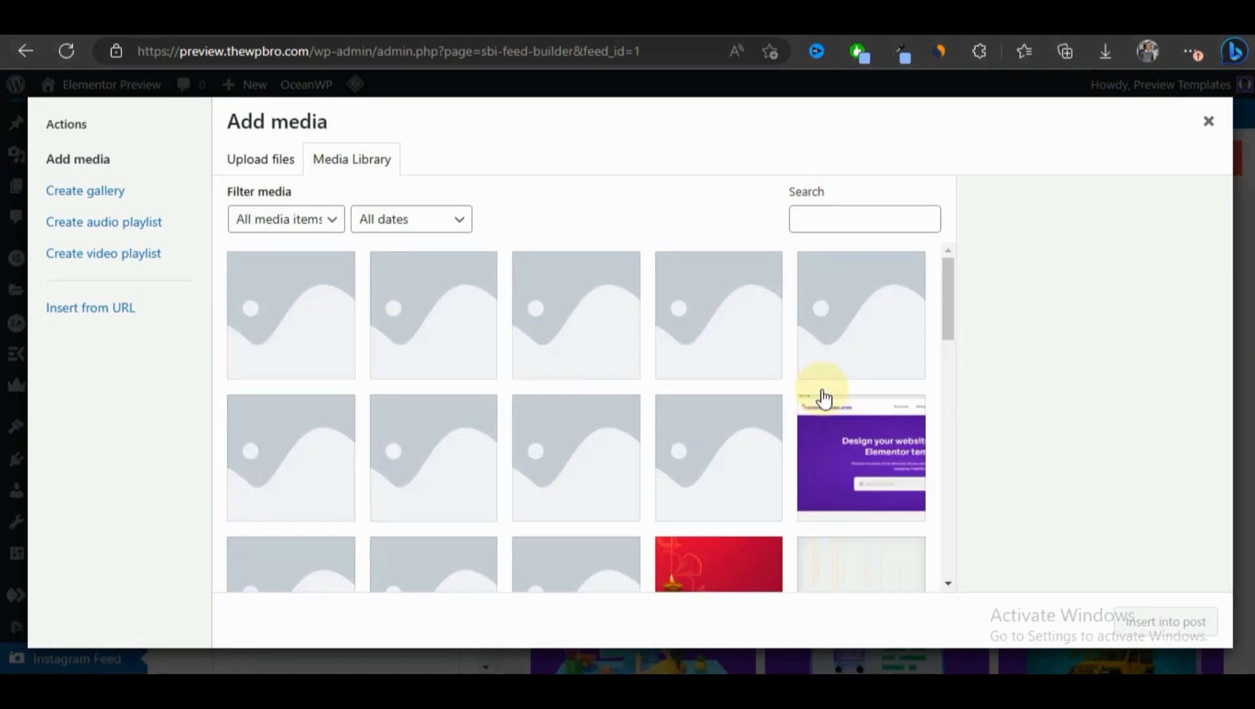
scroll(824, 397, down, 15)
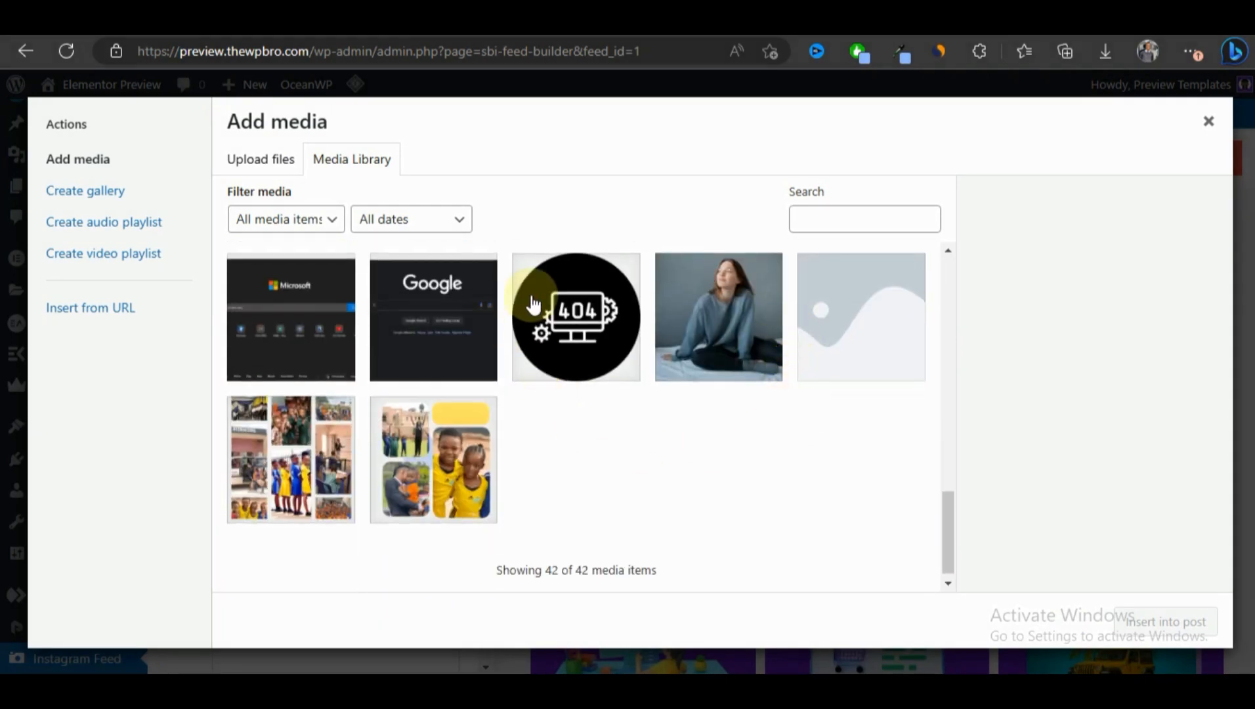
click(533, 303)
click(1175, 622)
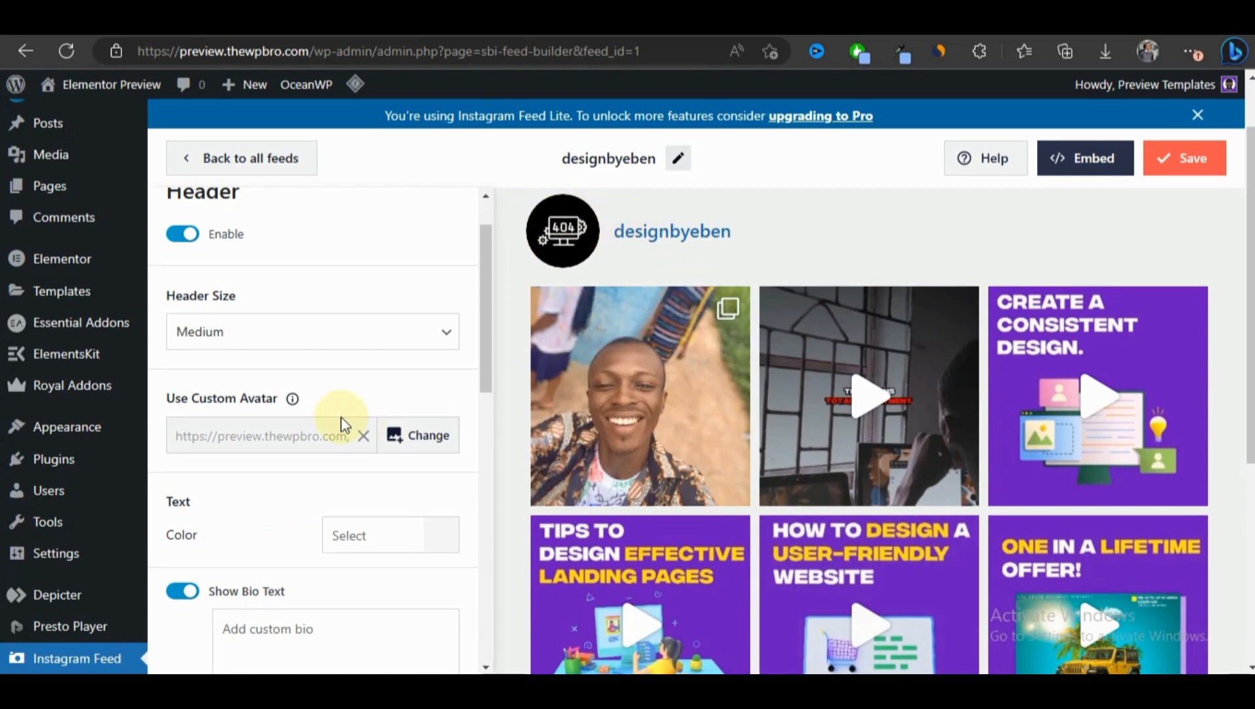
- Try to set the header text color to 121212 and check the header in the preview
scroll(352, 375, down, 2)
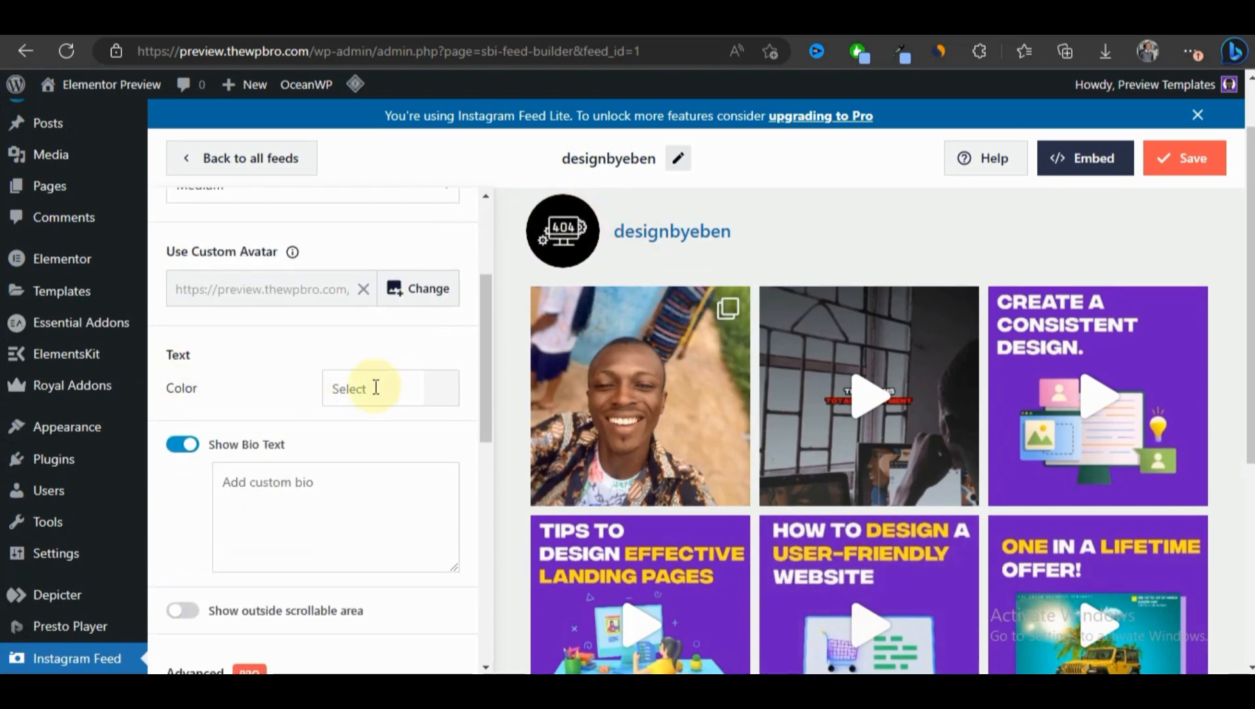
click(376, 388)
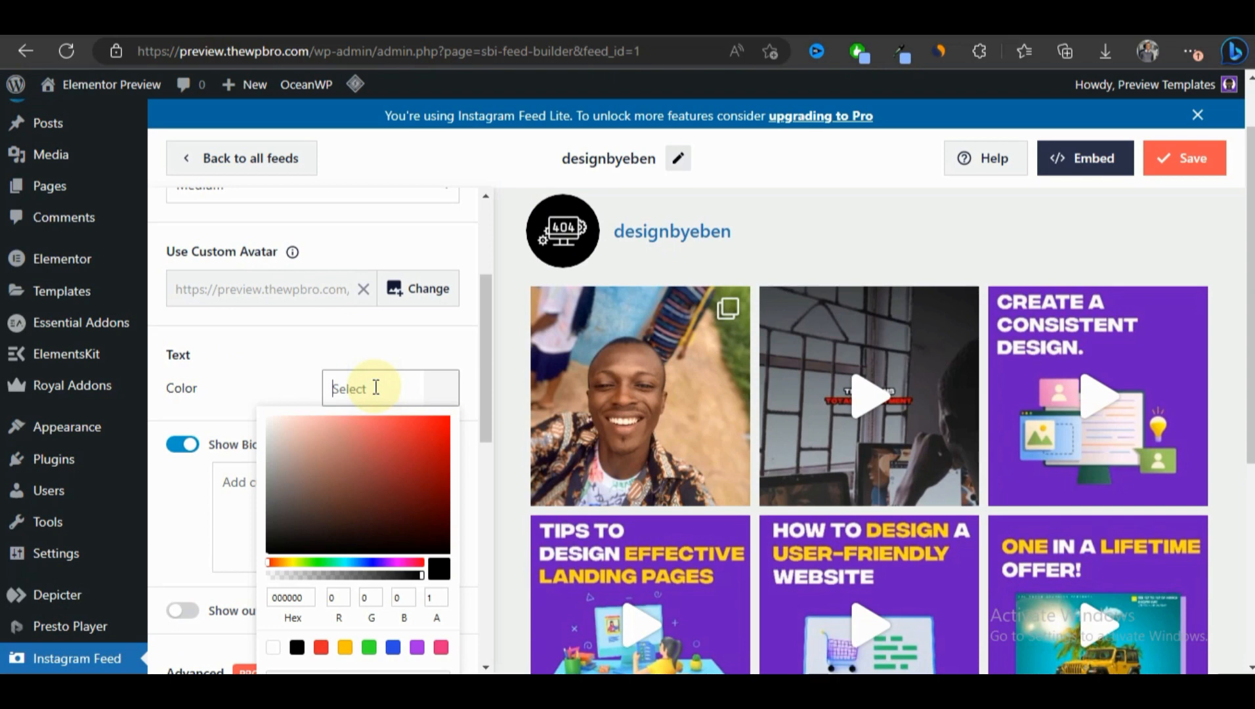
text(121212)
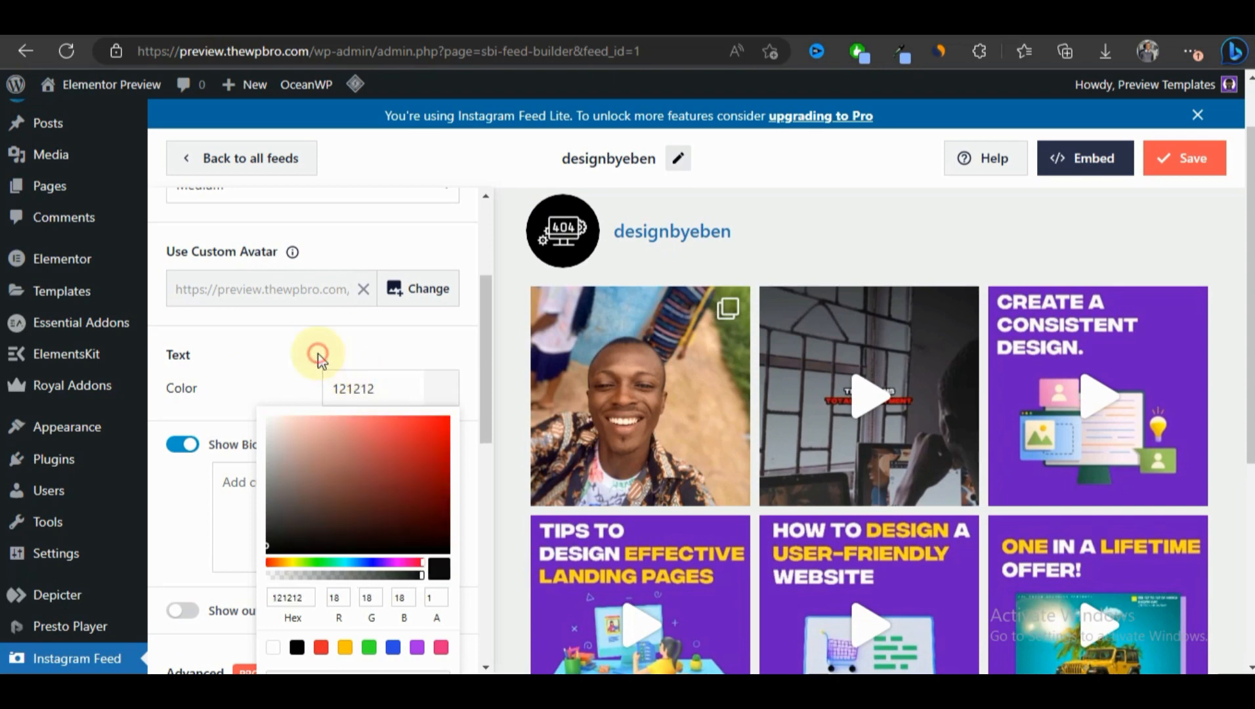
click(318, 358)
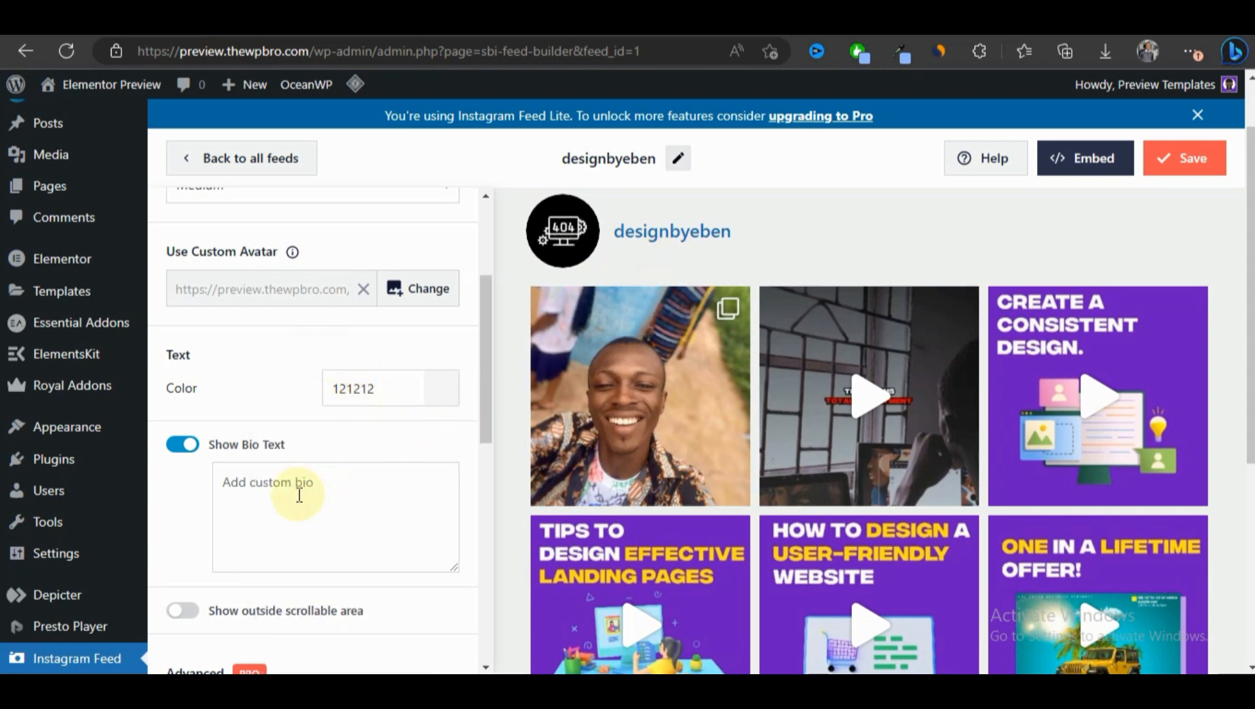
scroll(650, 315, up, 2)
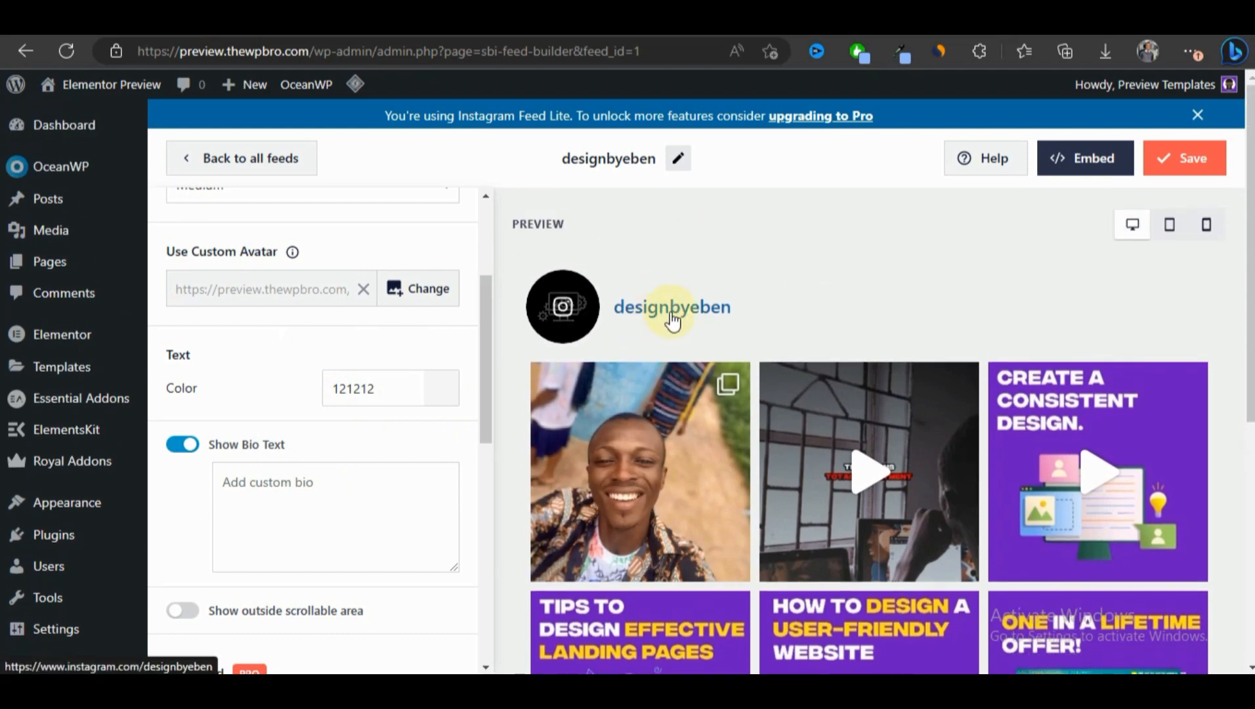
click(333, 386)
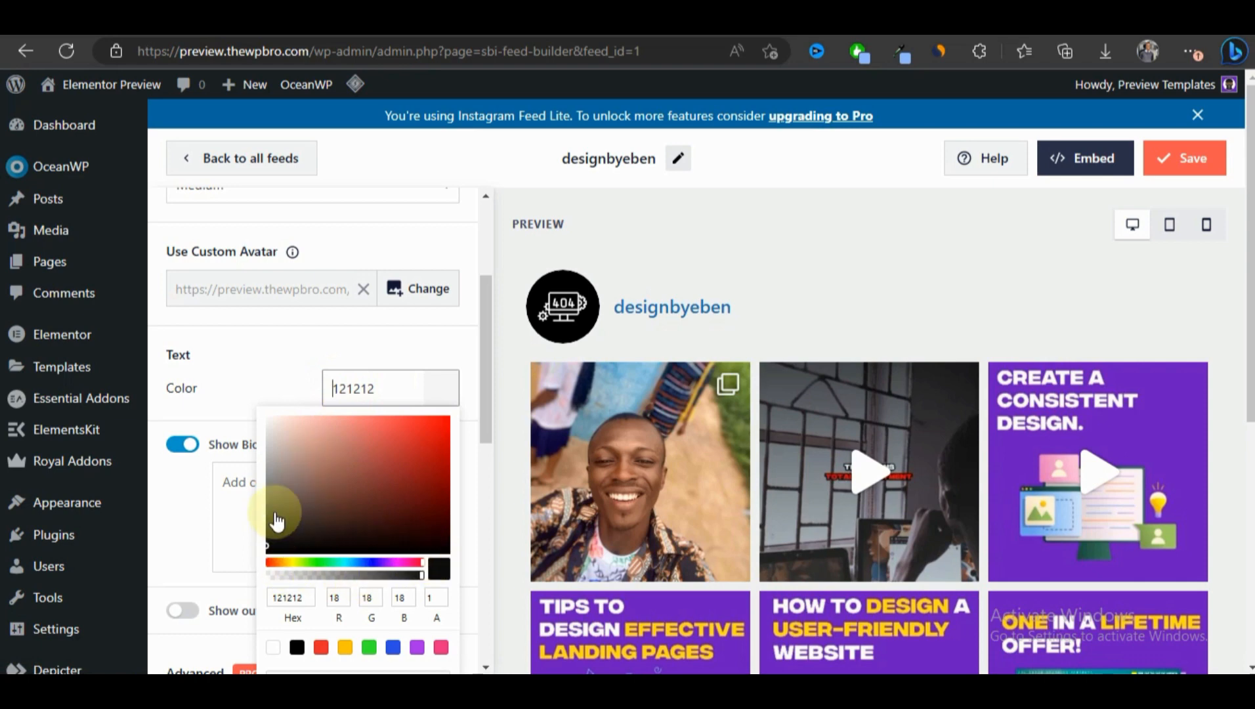
click(292, 363)
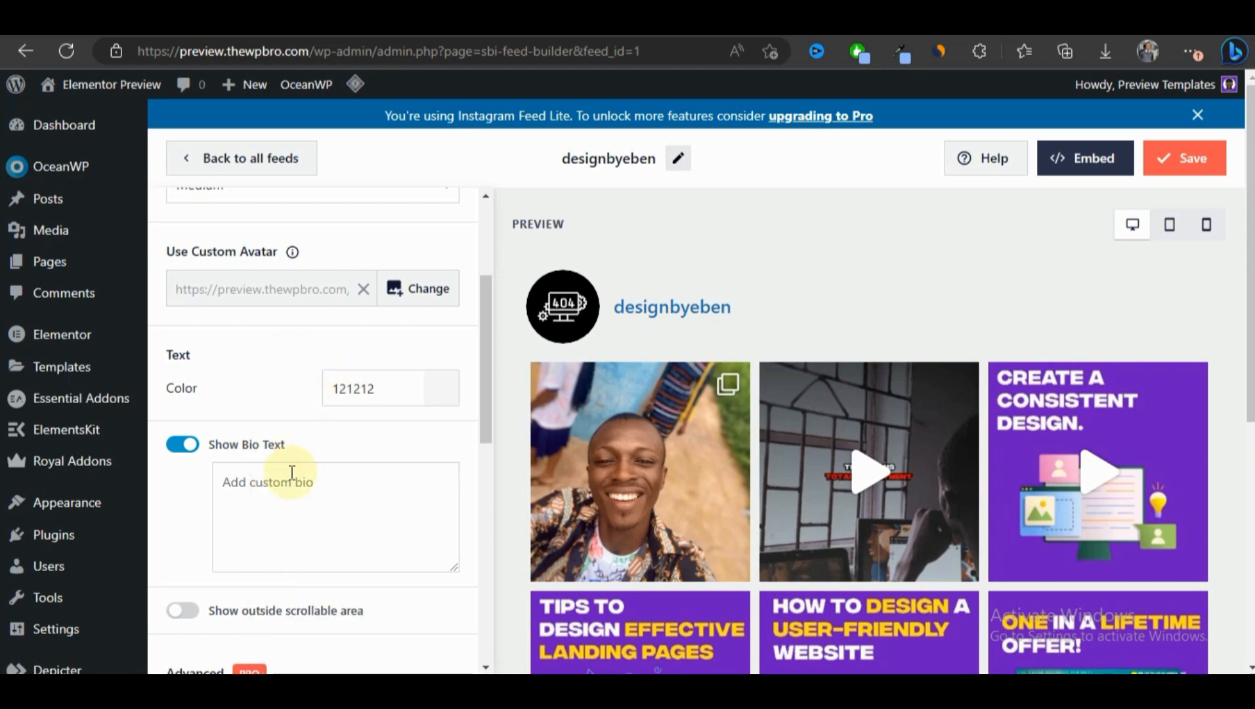
- Add the custom bio "Web Designer" to the feed header and set the header text color to hex 121212
click(229, 486)
text(Web Designer)
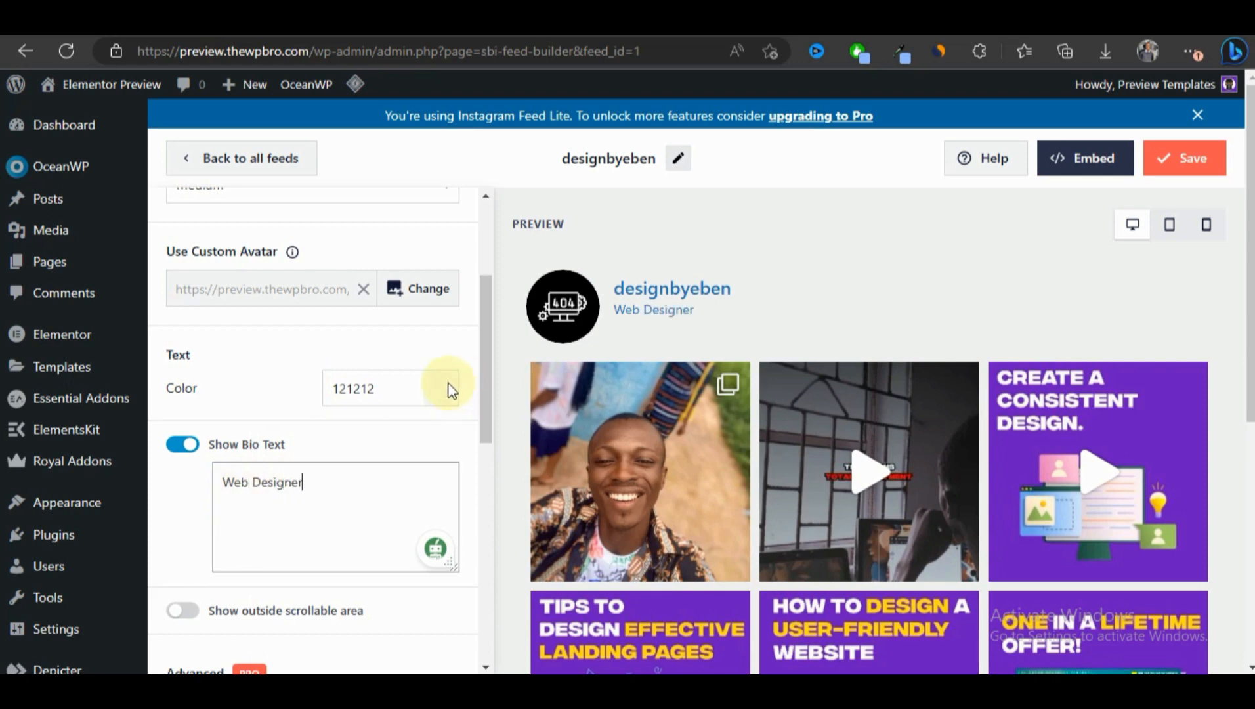
click(448, 387)
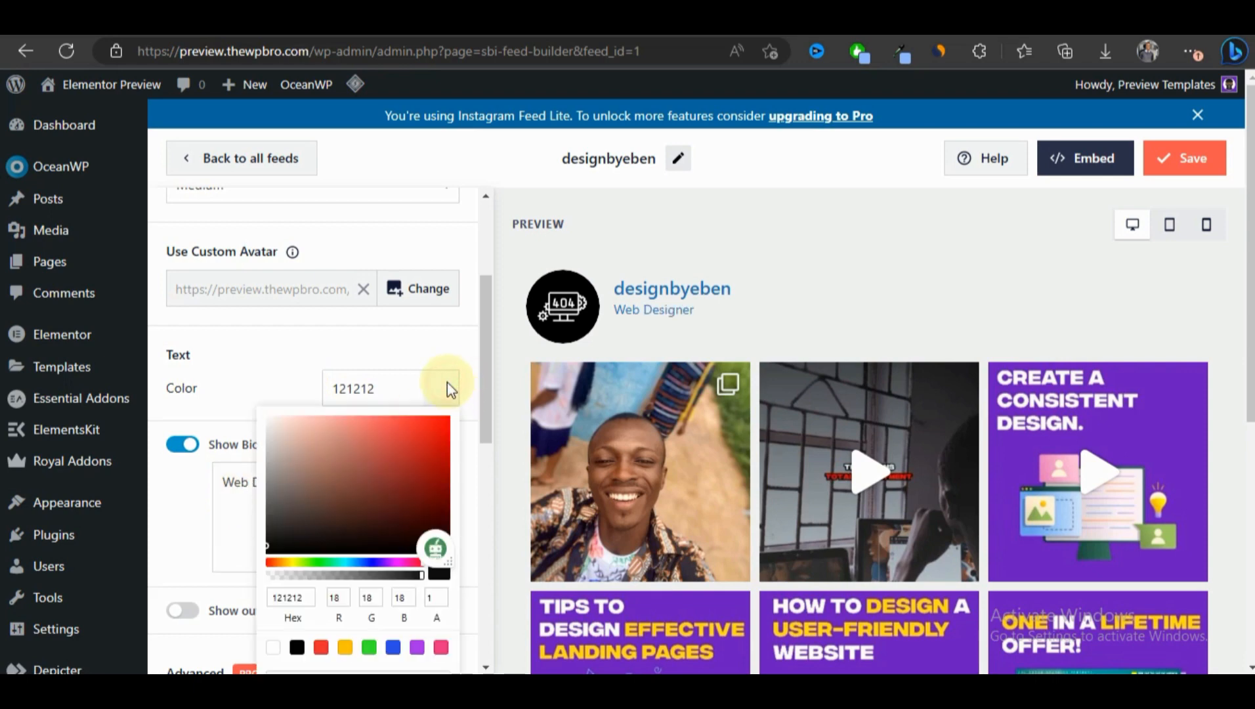
drag(393, 439, 417, 429)
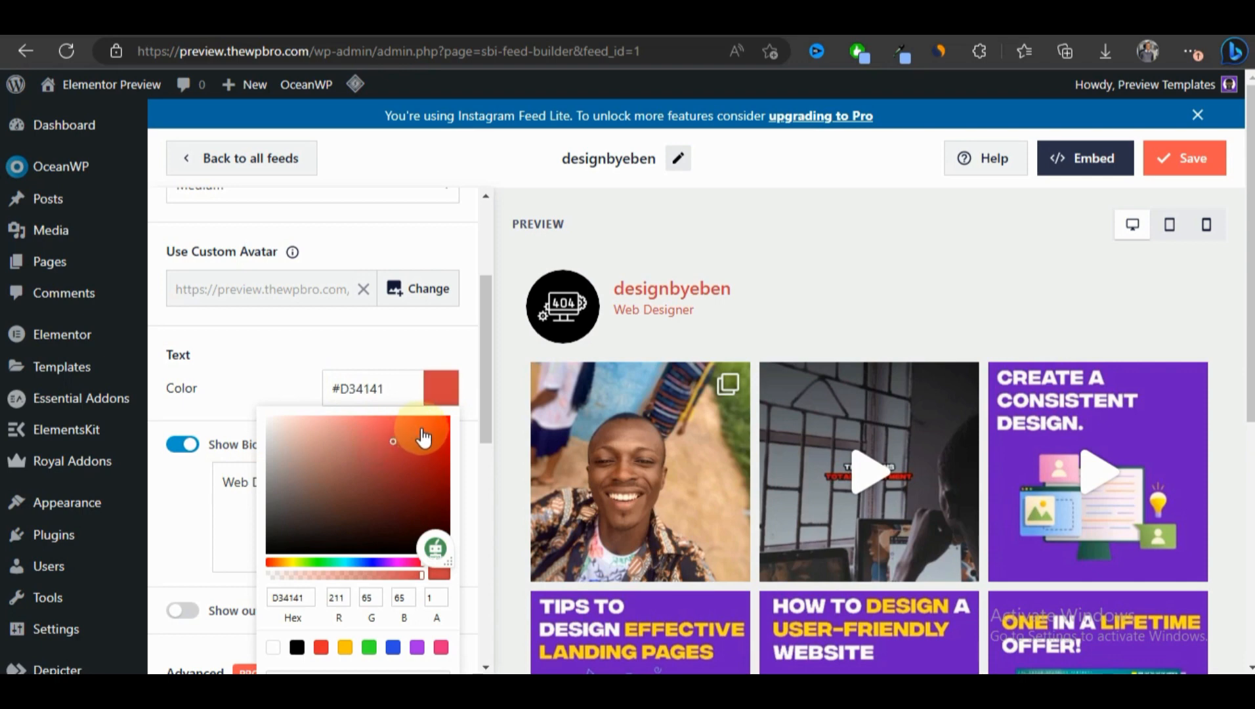
click(299, 601)
text(121212)
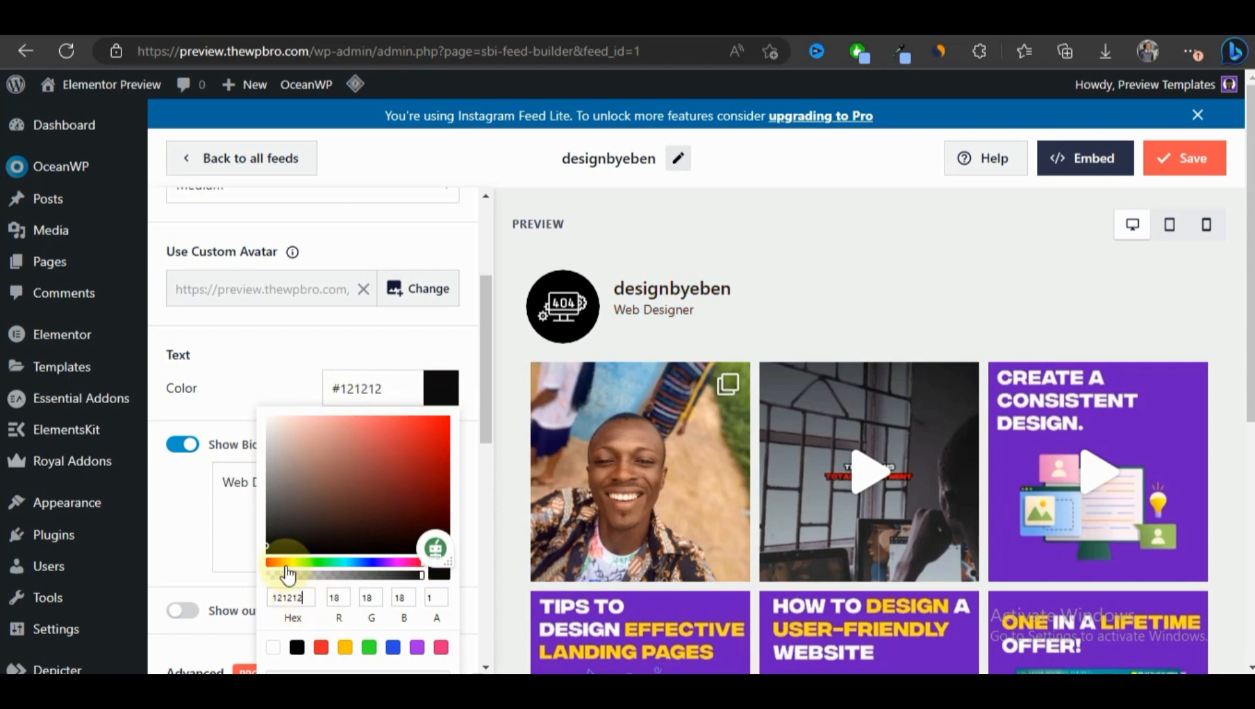
click(277, 369)
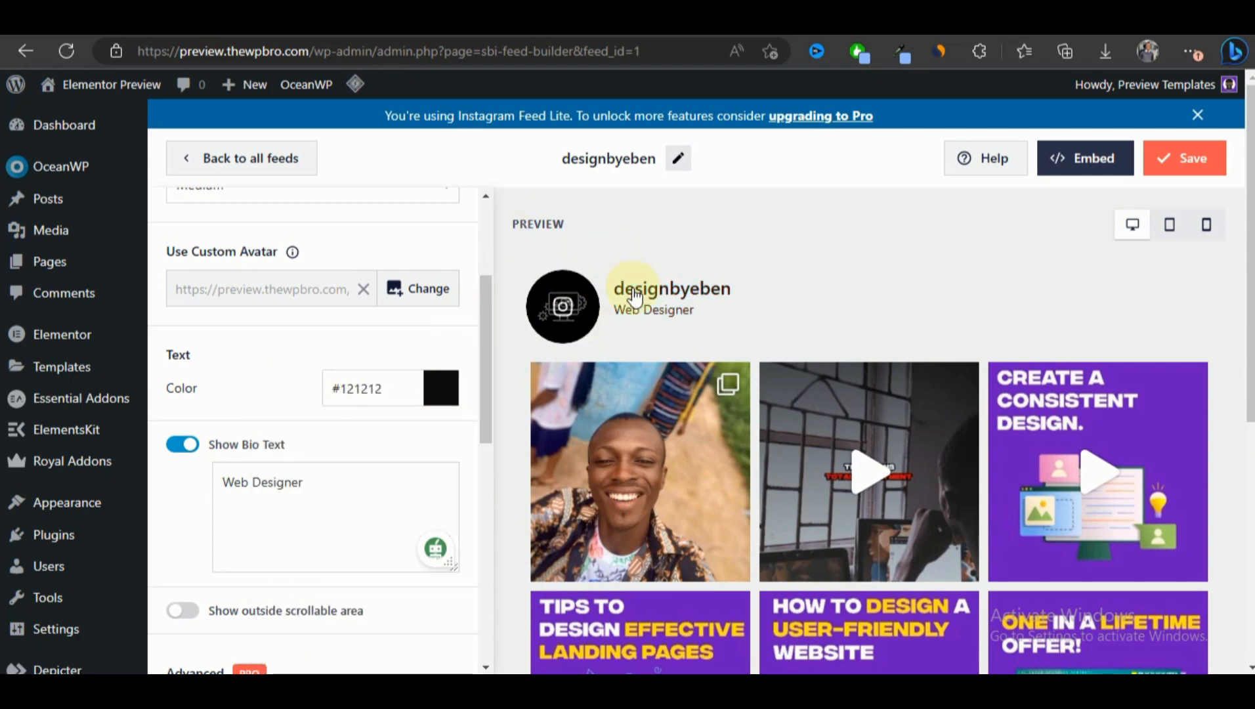
- Review the remaining header options and return to the list of customization sections
scroll(308, 397, down, 10)
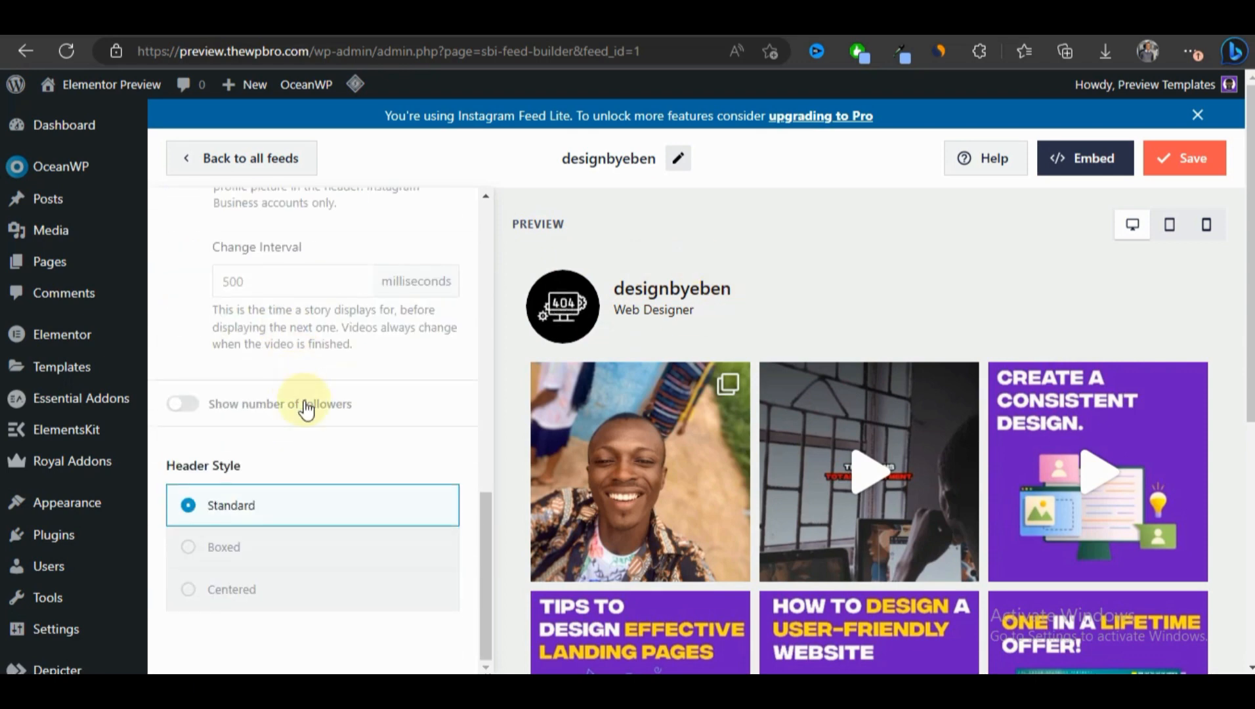
scroll(308, 410, up, 9)
scroll(308, 413, up, 4)
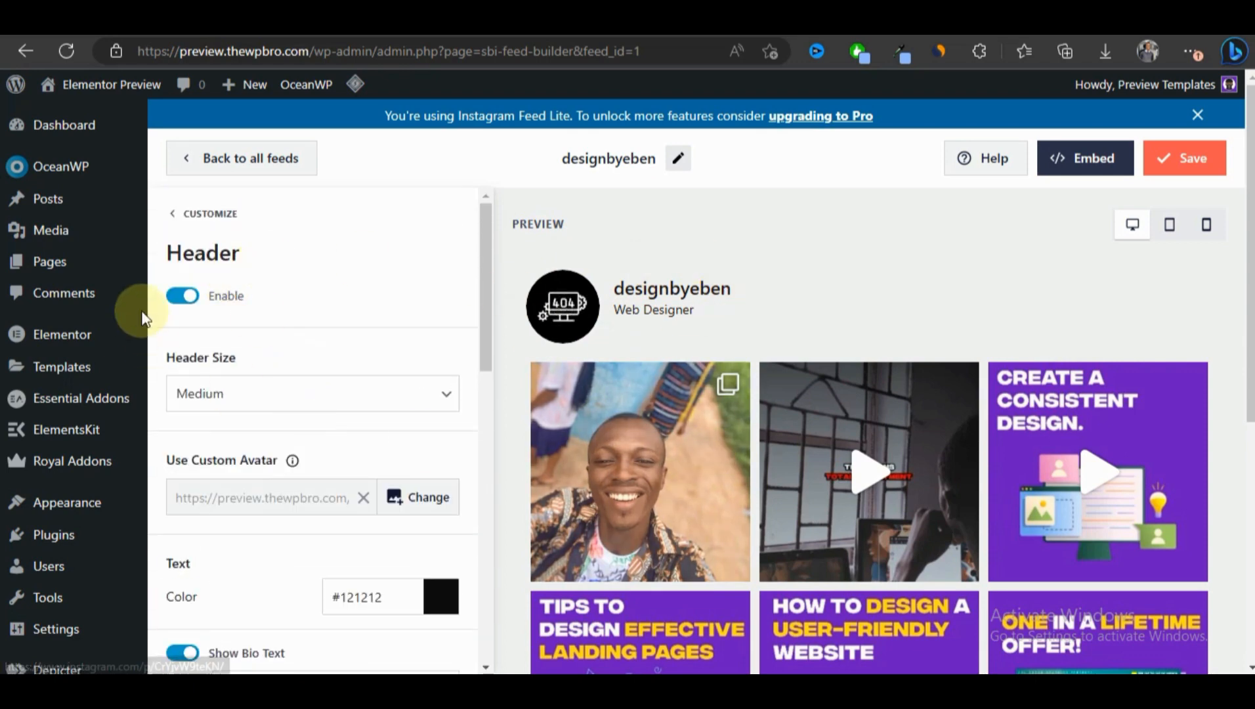
click(220, 215)
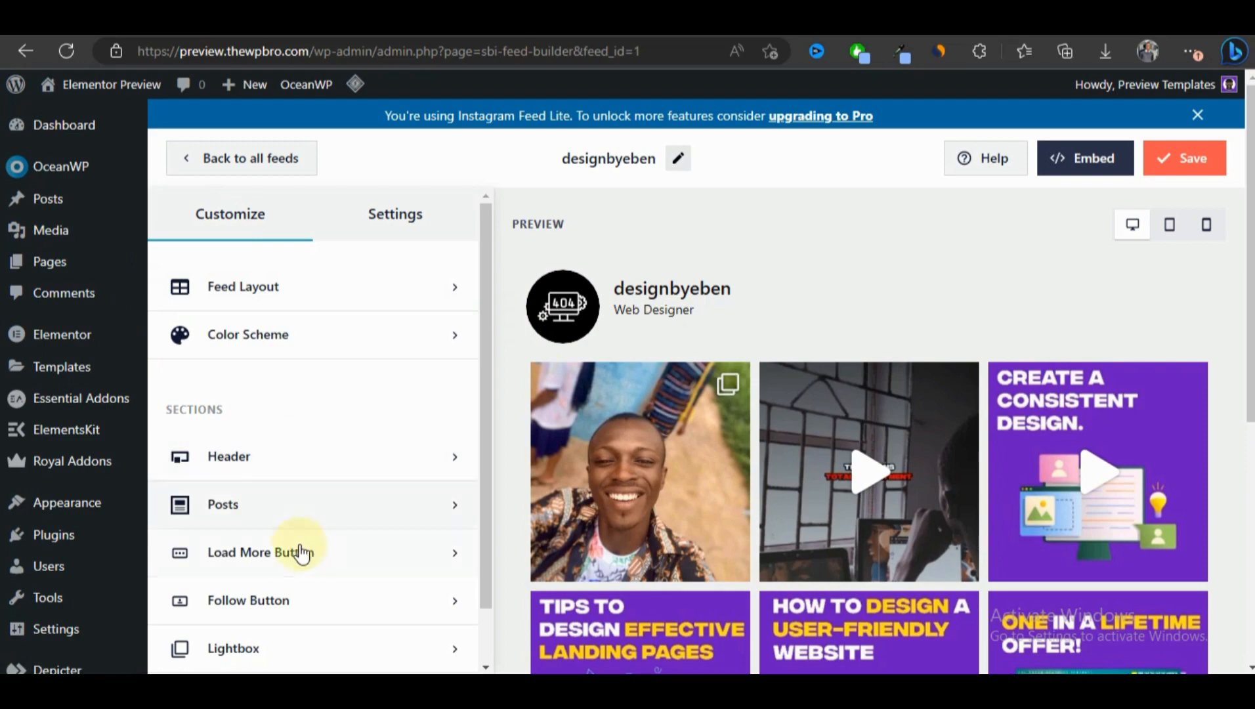
- Look through the text and color options of the Load More Button section and return to the customization list
scroll(443, 484, down, 3)
click(311, 494)
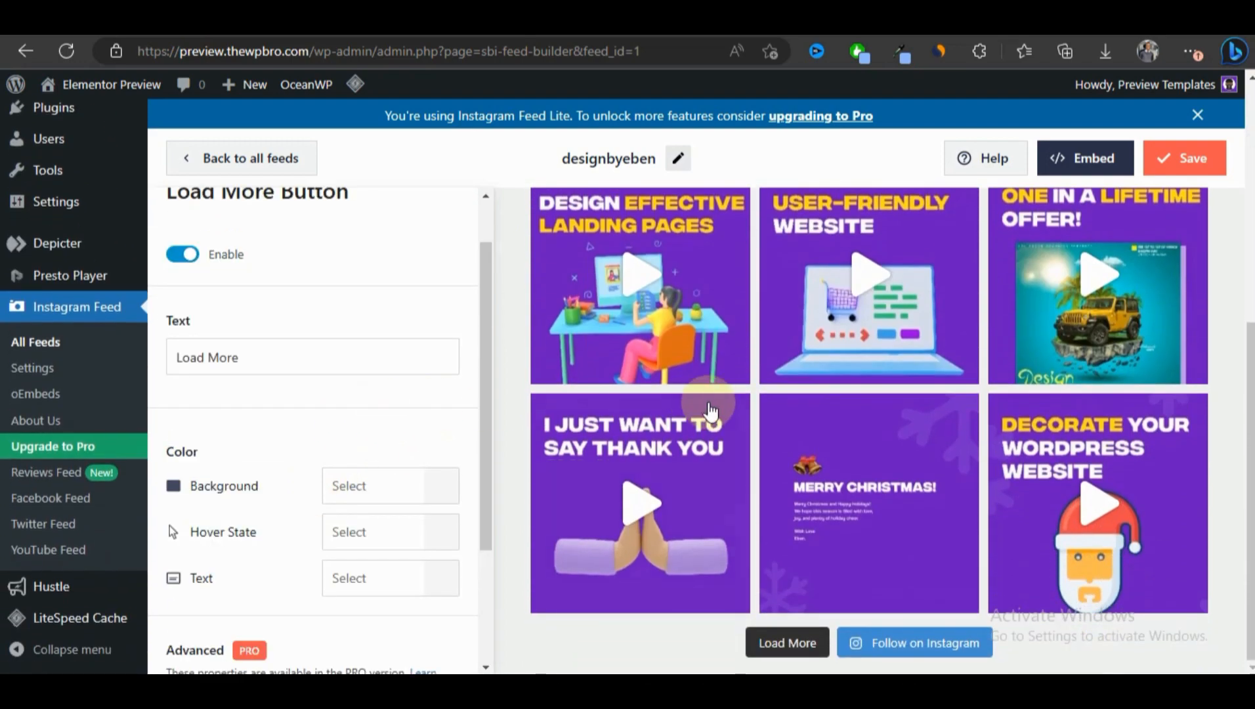
double_click(213, 366)
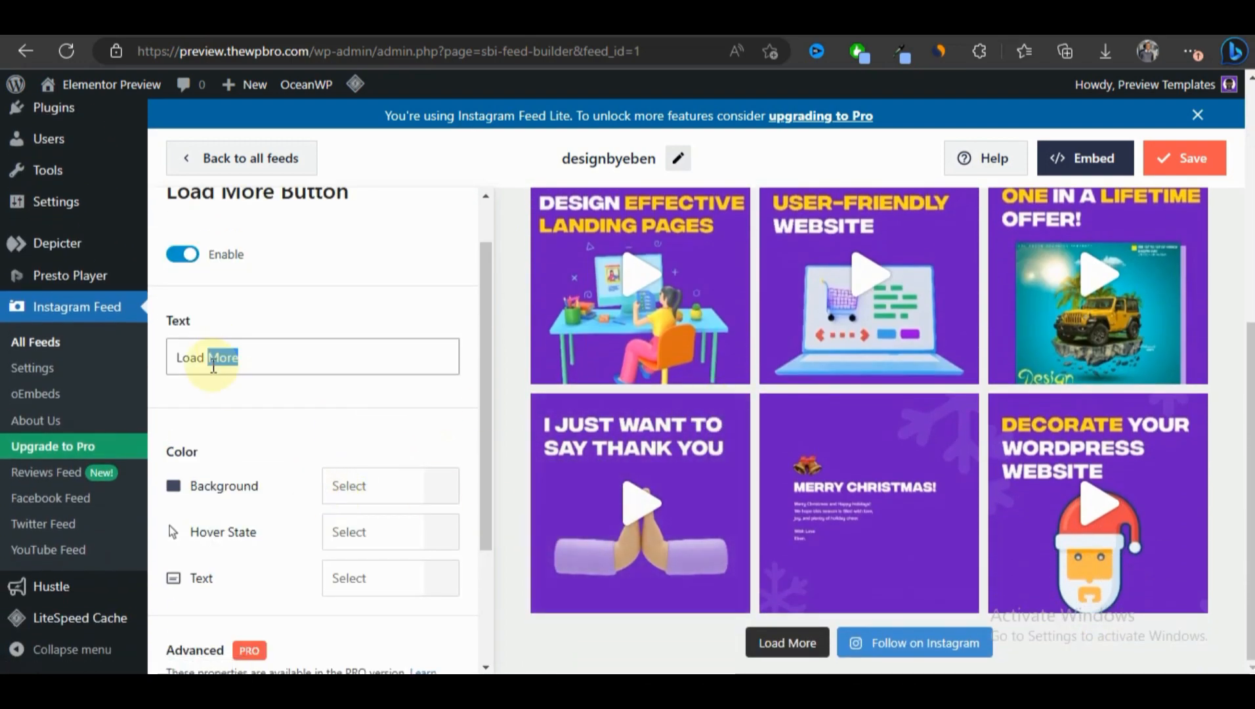
scroll(274, 448, down, 3)
scroll(201, 200, up, 4)
click(209, 215)
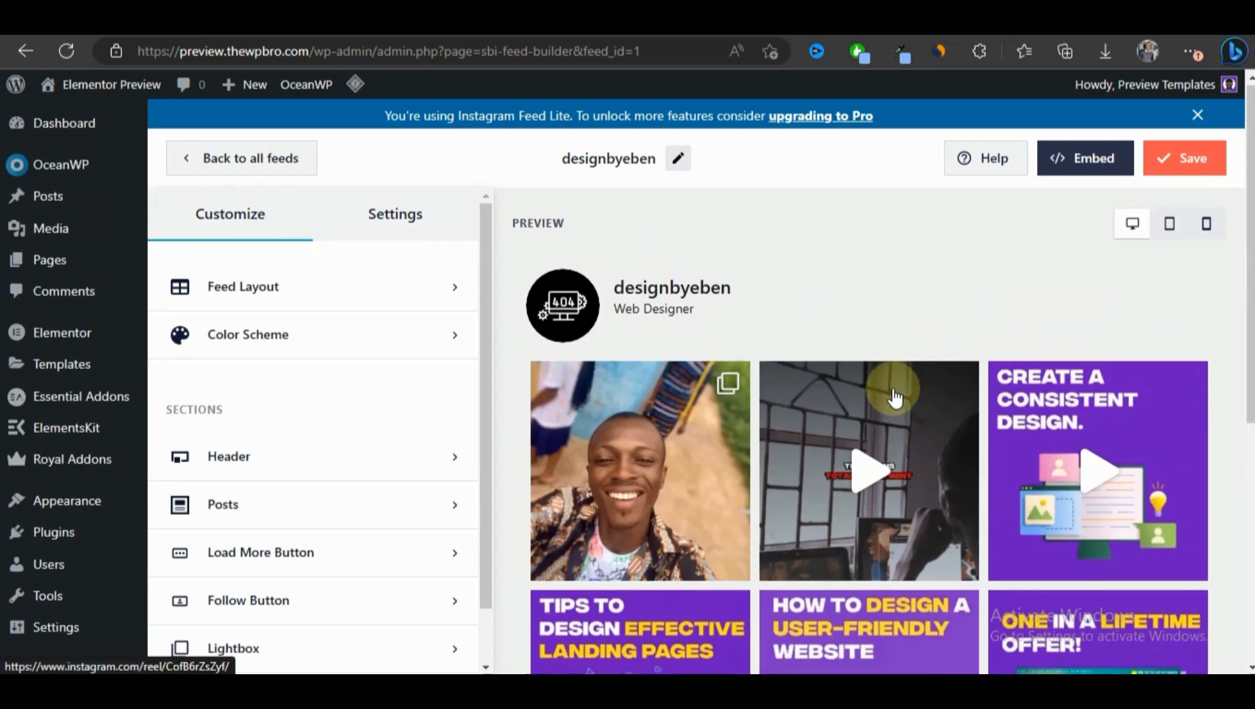
- Open the Sources section in the feed's settings to view the connected account
scroll(906, 368, up, 6)
click(396, 236)
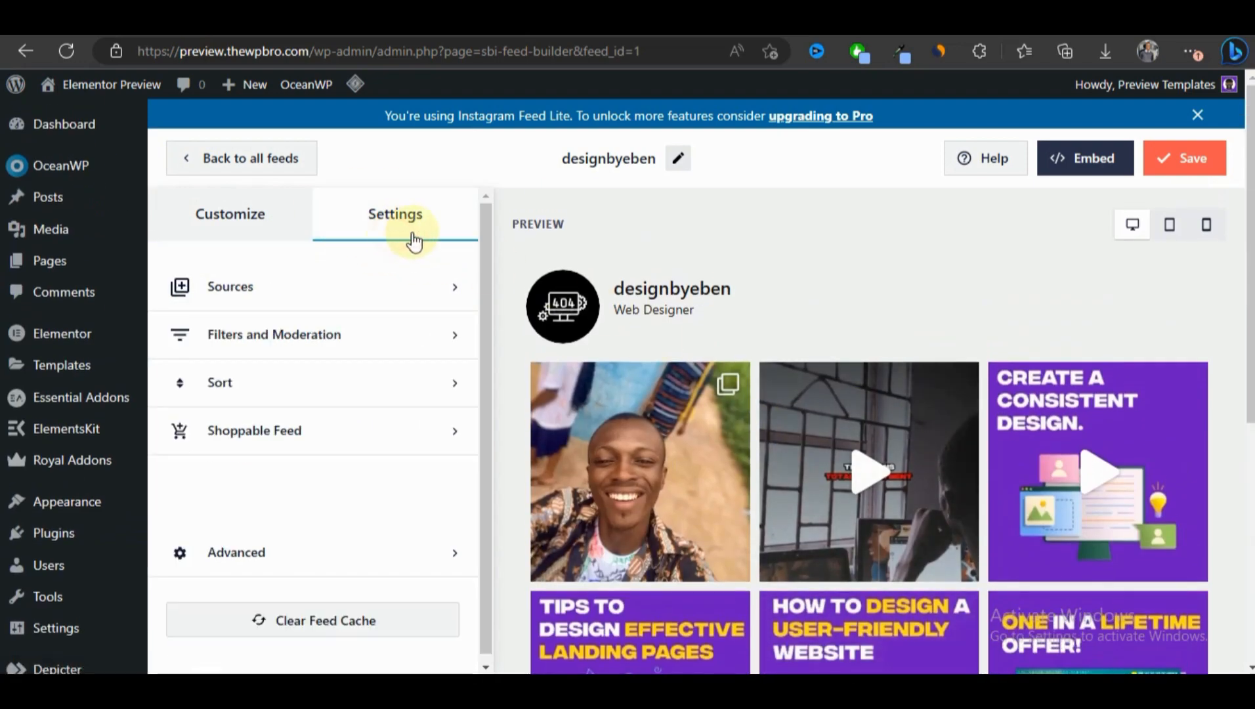
click(426, 288)
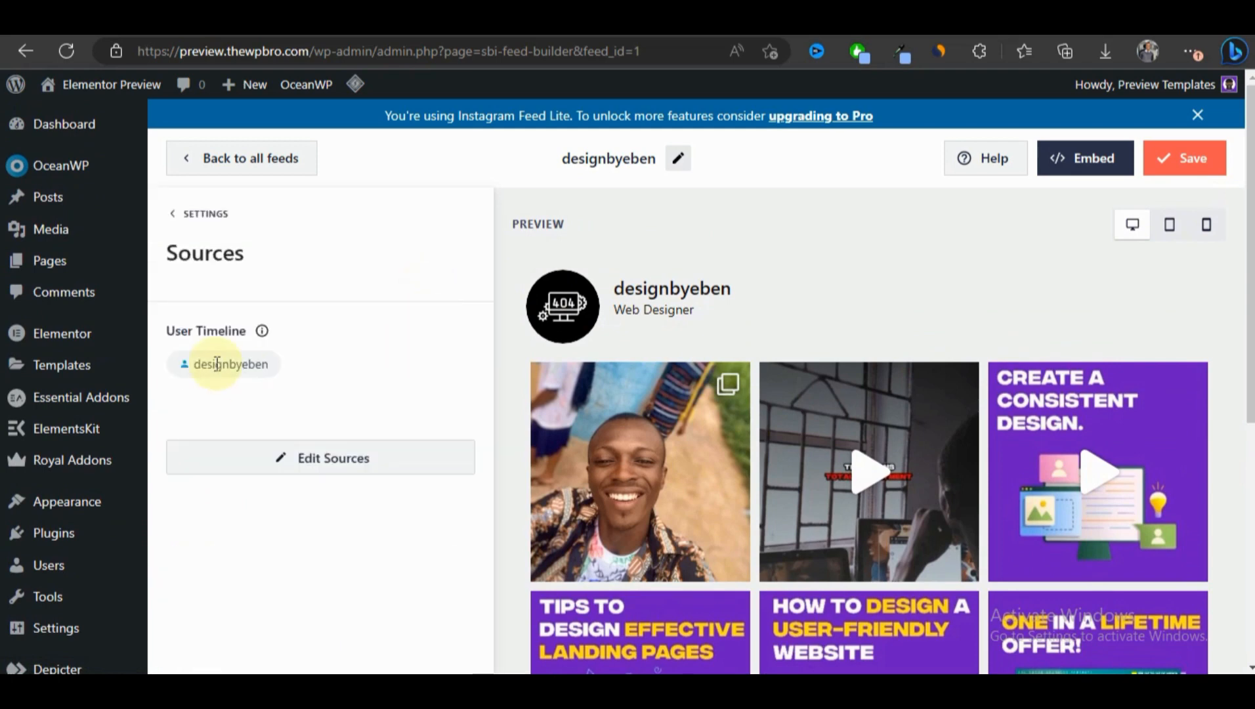
- Look through the feed's Filters and Moderation options and the Sort options, and return to the settings list
click(187, 219)
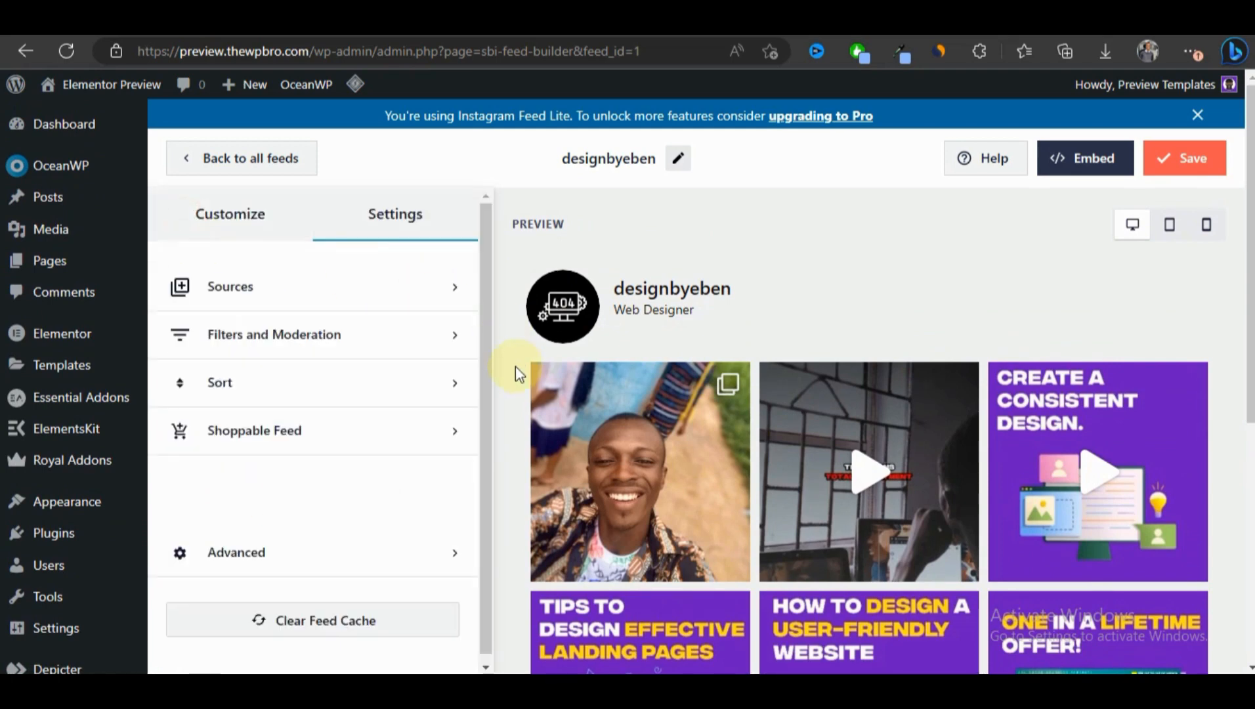
click(336, 327)
scroll(333, 367, down, 6)
scroll(295, 315, up, 6)
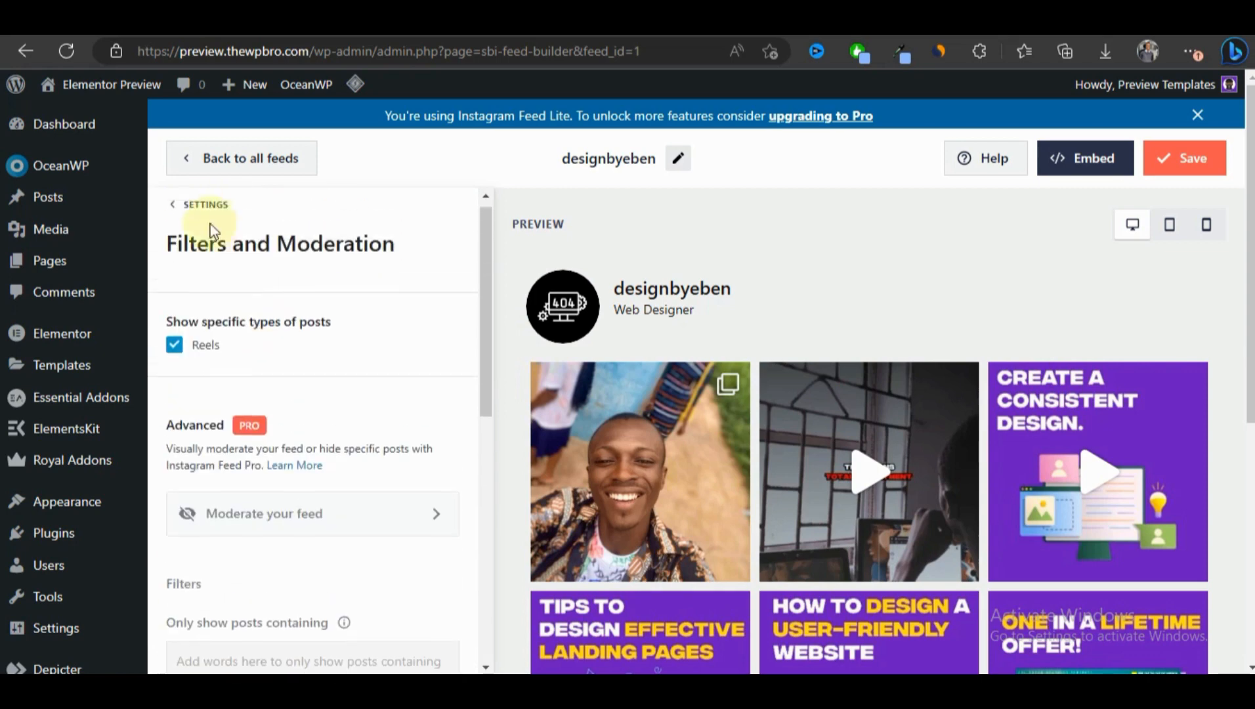
click(200, 209)
click(319, 392)
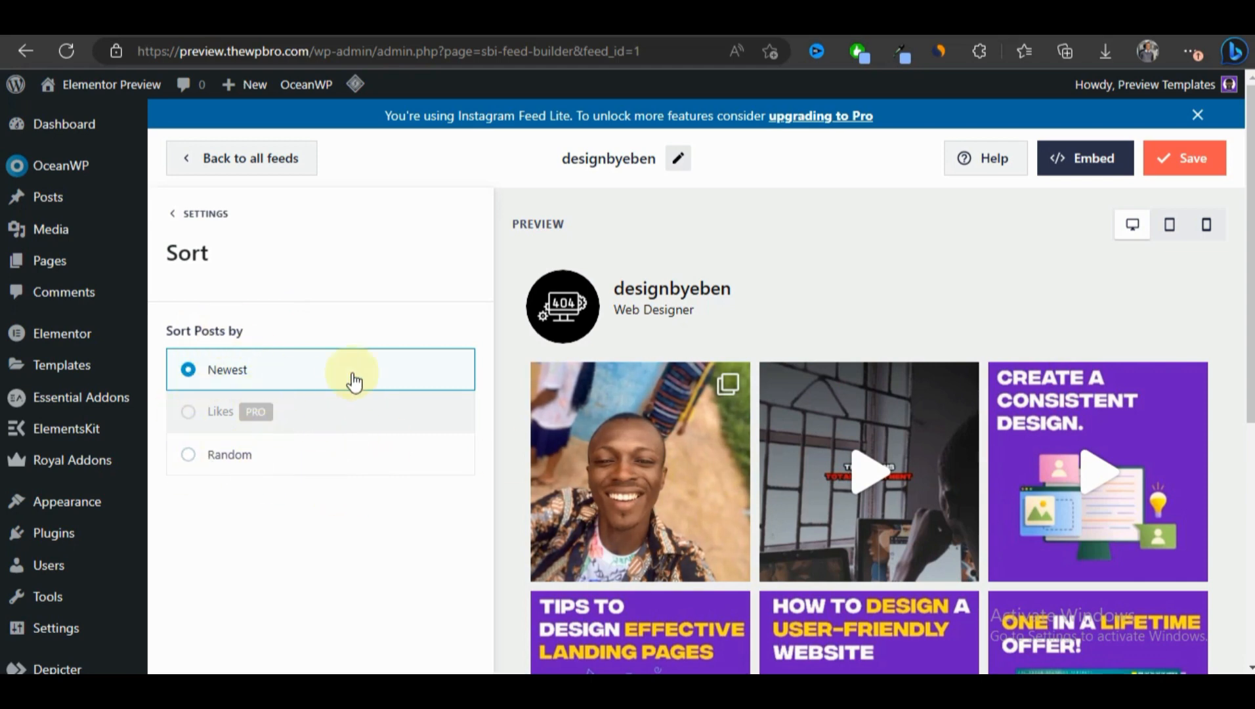
click(205, 214)
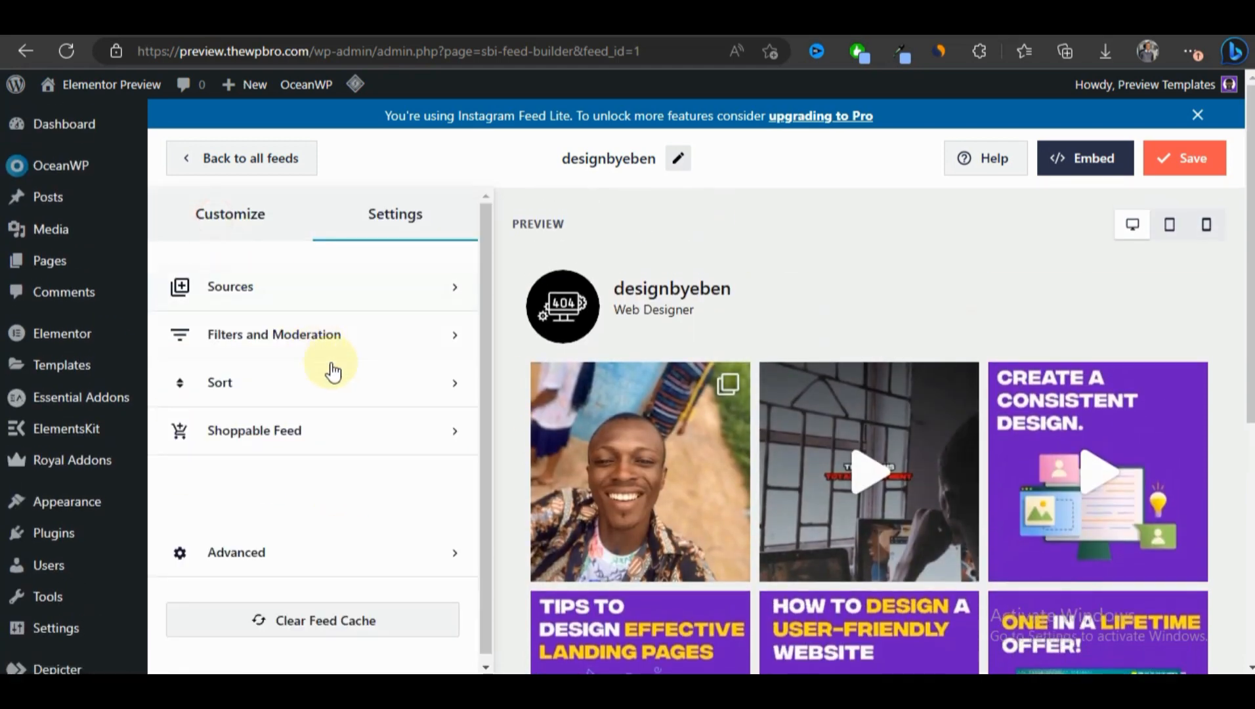
- Look through the Shoppable Feed and Advanced sections of the feed settings, and return to the settings list
click(358, 432)
scroll(351, 423, down, 2)
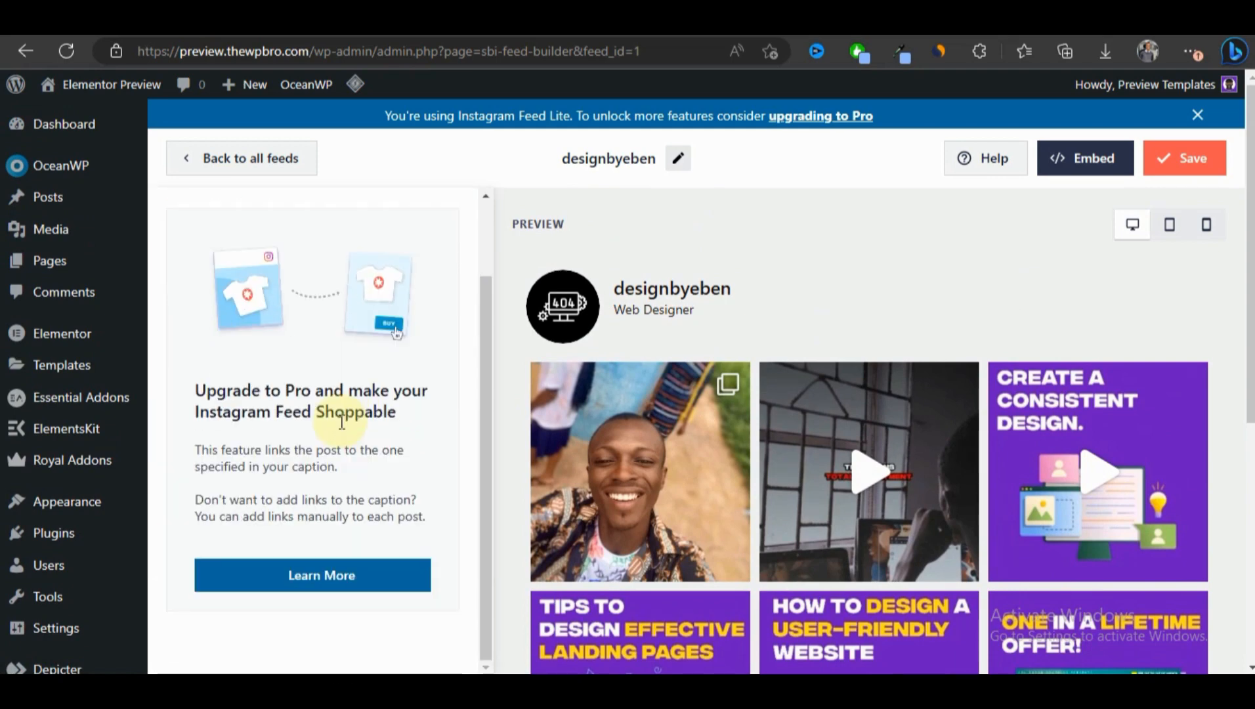
scroll(255, 411, up, 2)
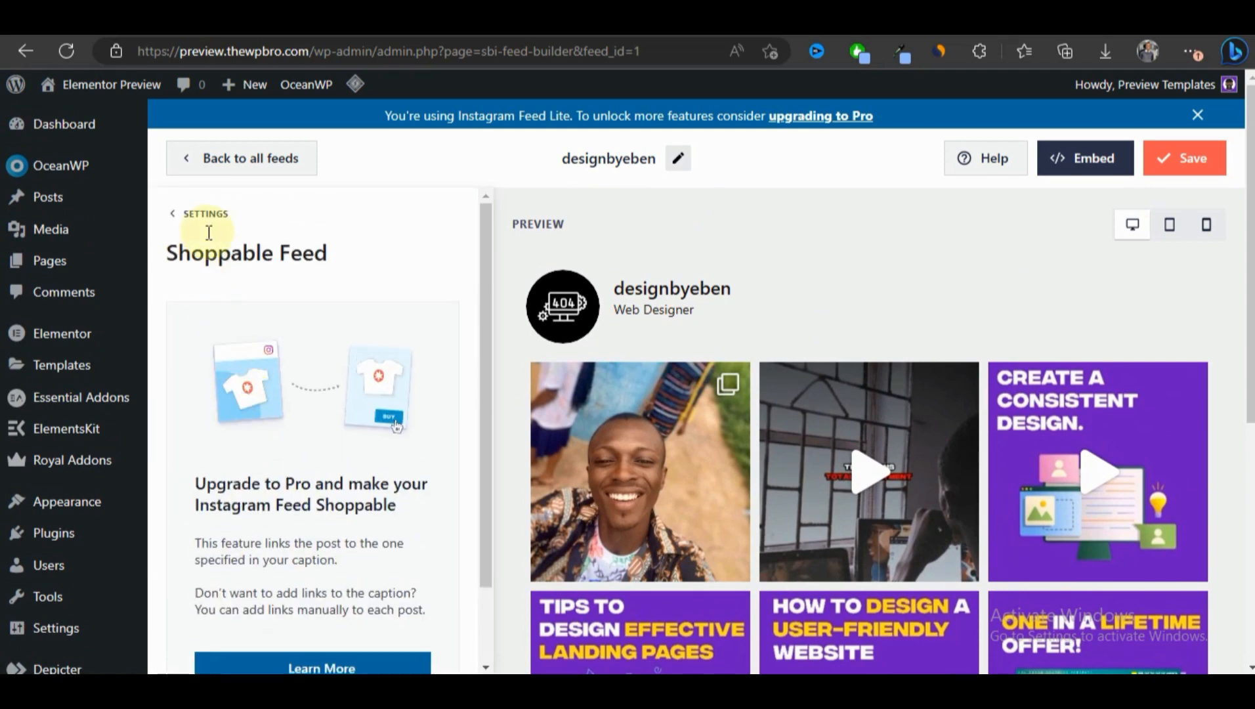
click(206, 214)
click(348, 543)
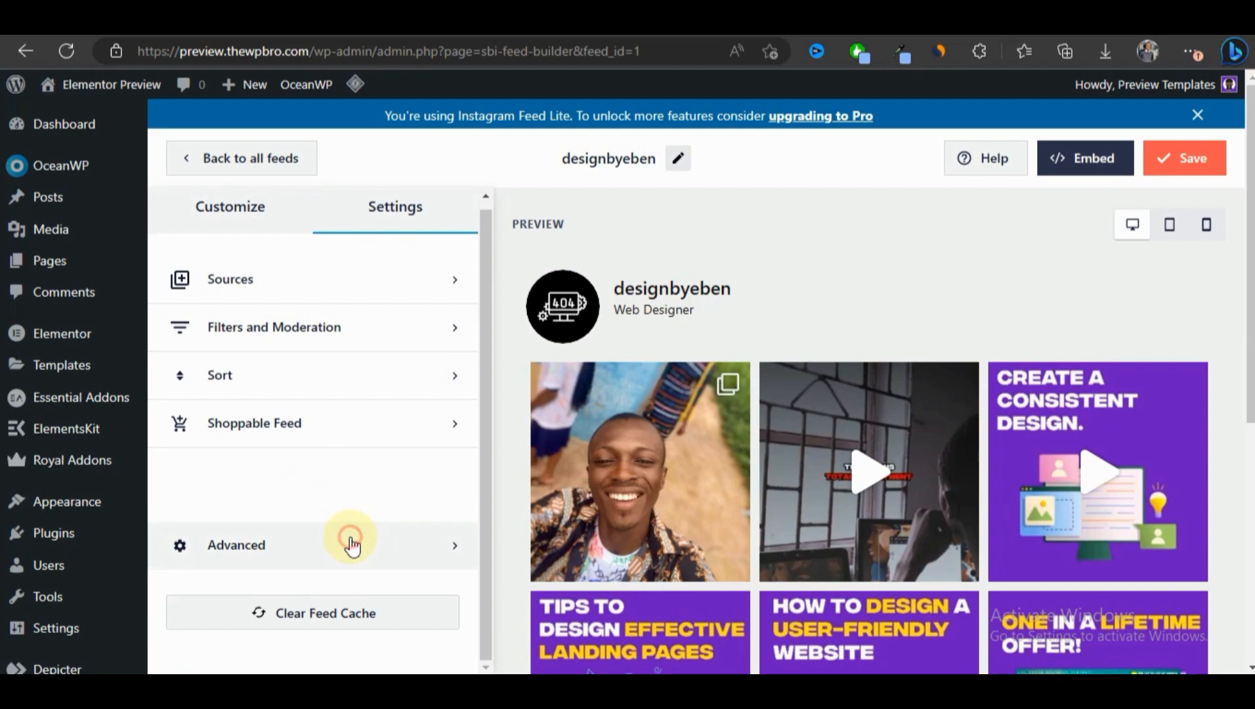
scroll(316, 299, down, 5)
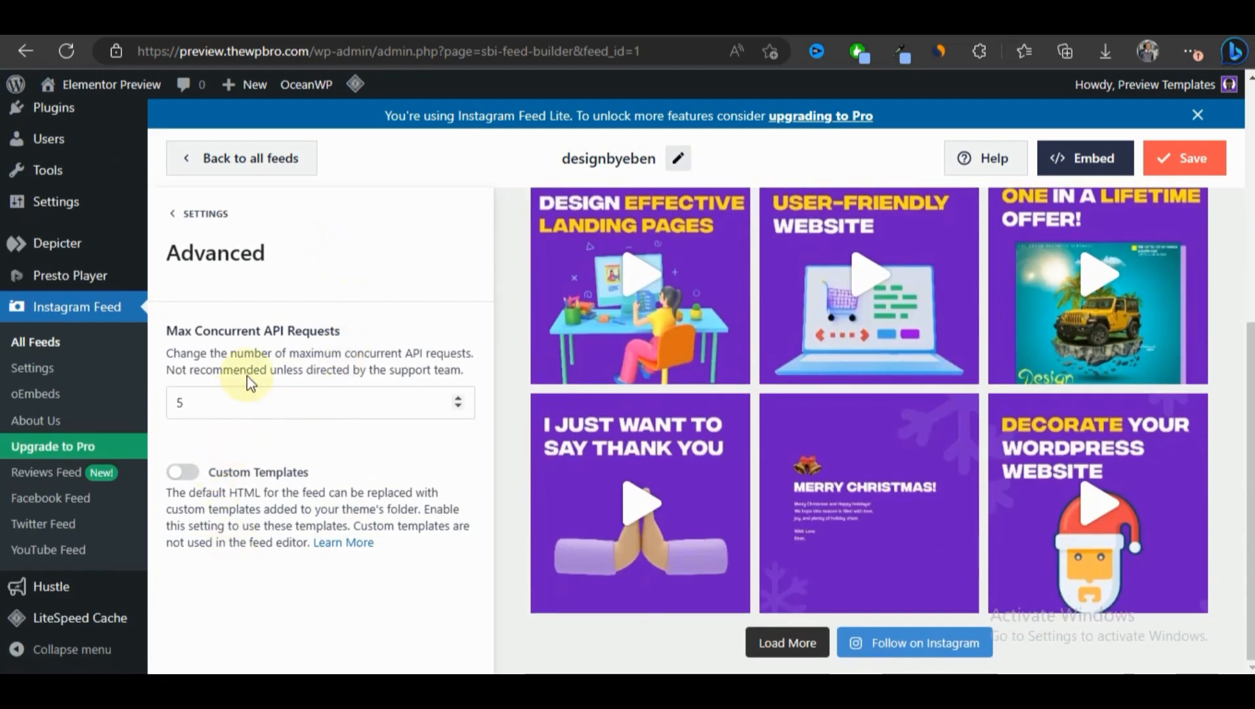
click(194, 223)
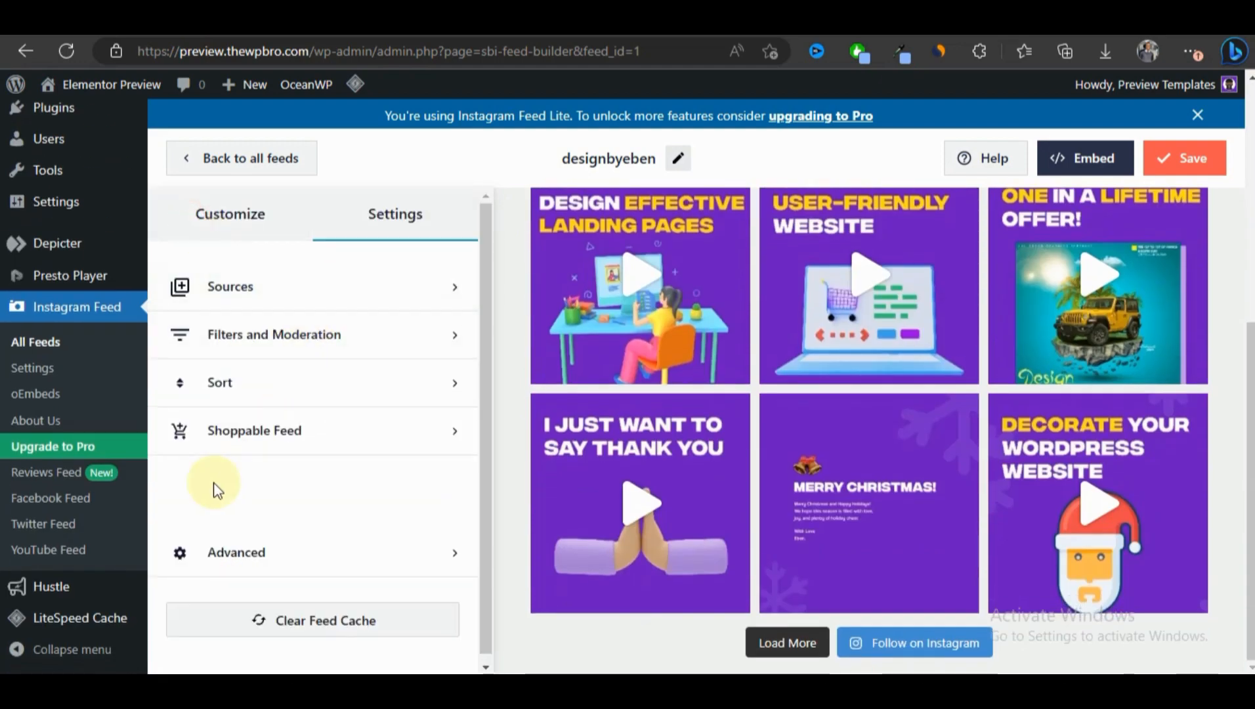
- Save the feed and open its embed options to view the shortcode and the page and widget choices
click(1184, 158)
scroll(1069, 289, up, 5)
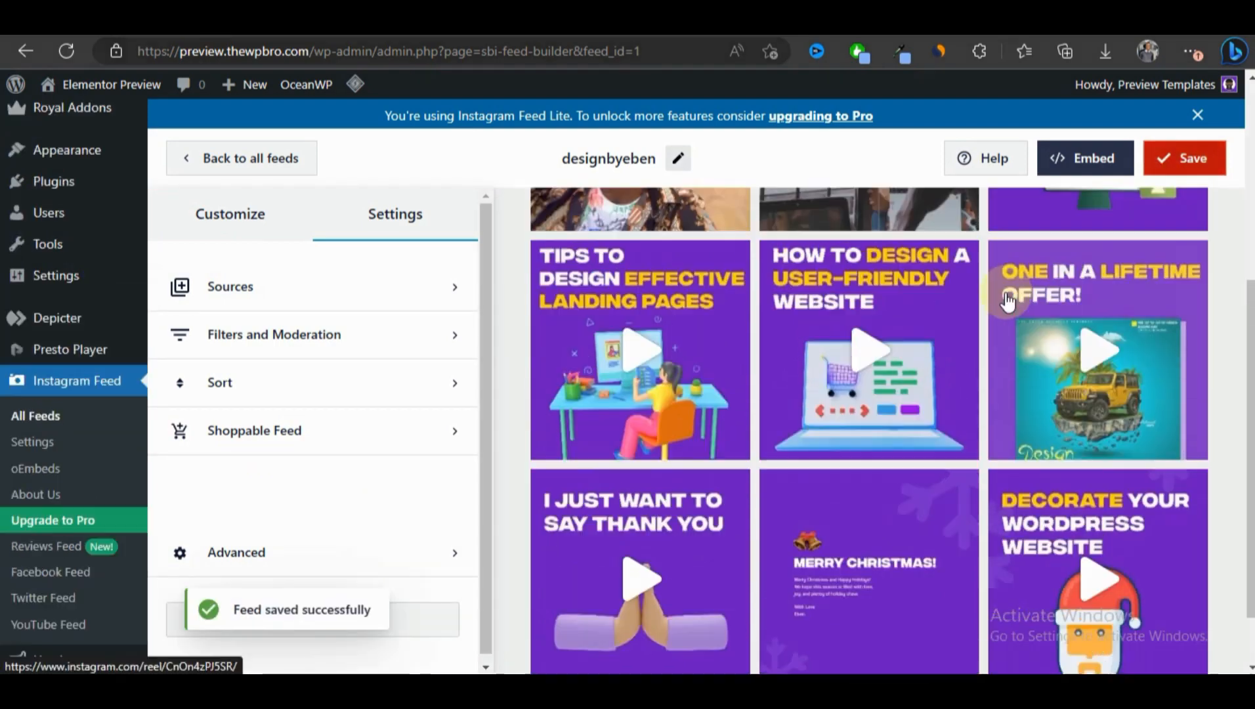
click(1098, 158)
drag(398, 278, 696, 279)
click(505, 438)
drag(706, 435, 891, 448)
click(891, 448)
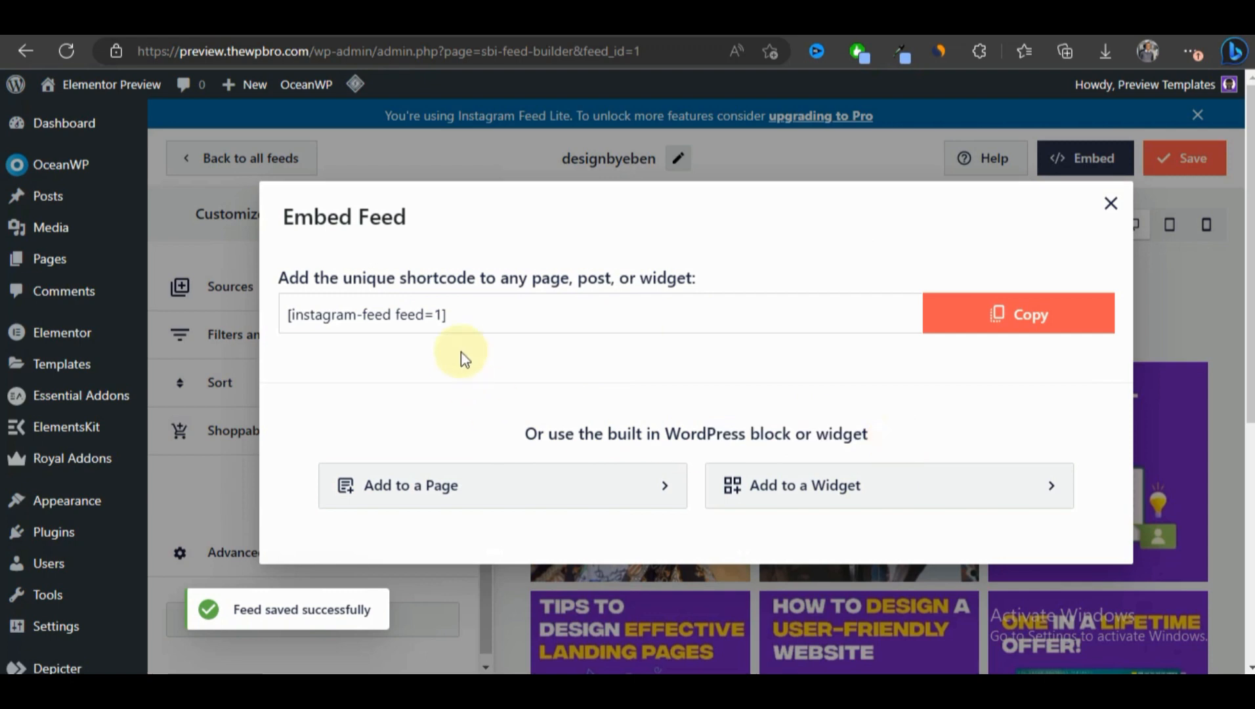
- Copy the feed's embed shortcode, close the embed dialog and save the feed again
click(1003, 314)
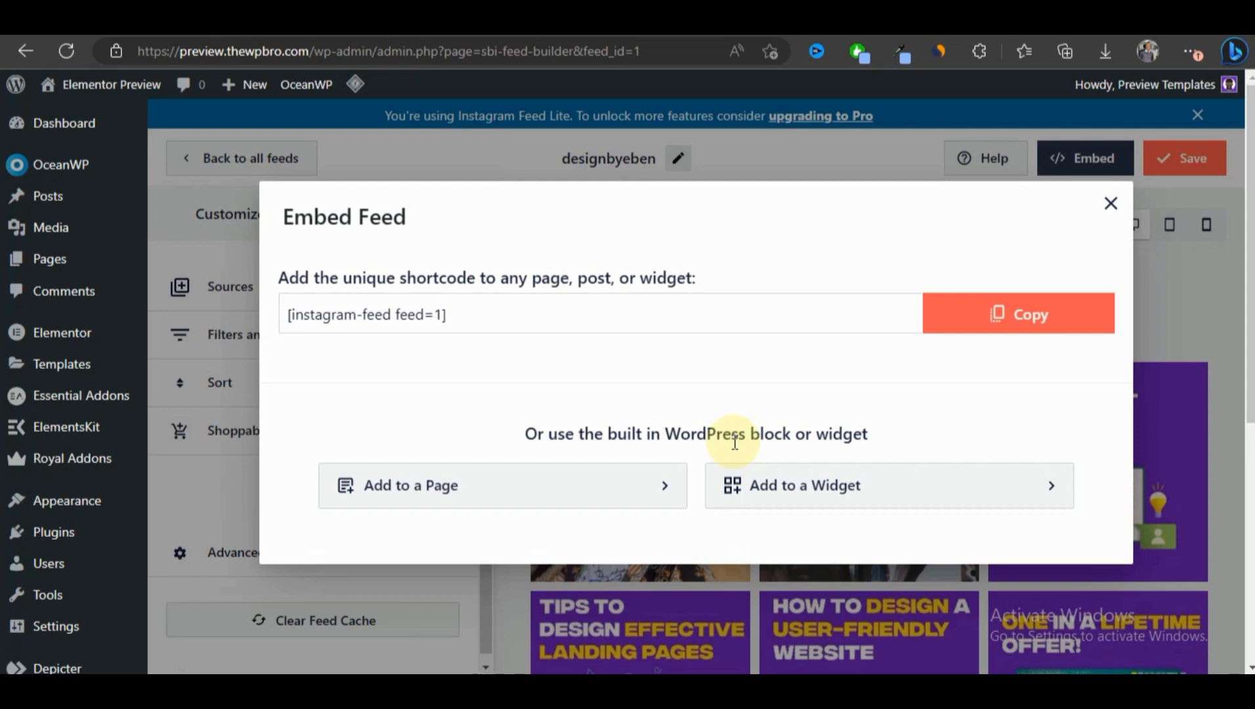
click(1060, 327)
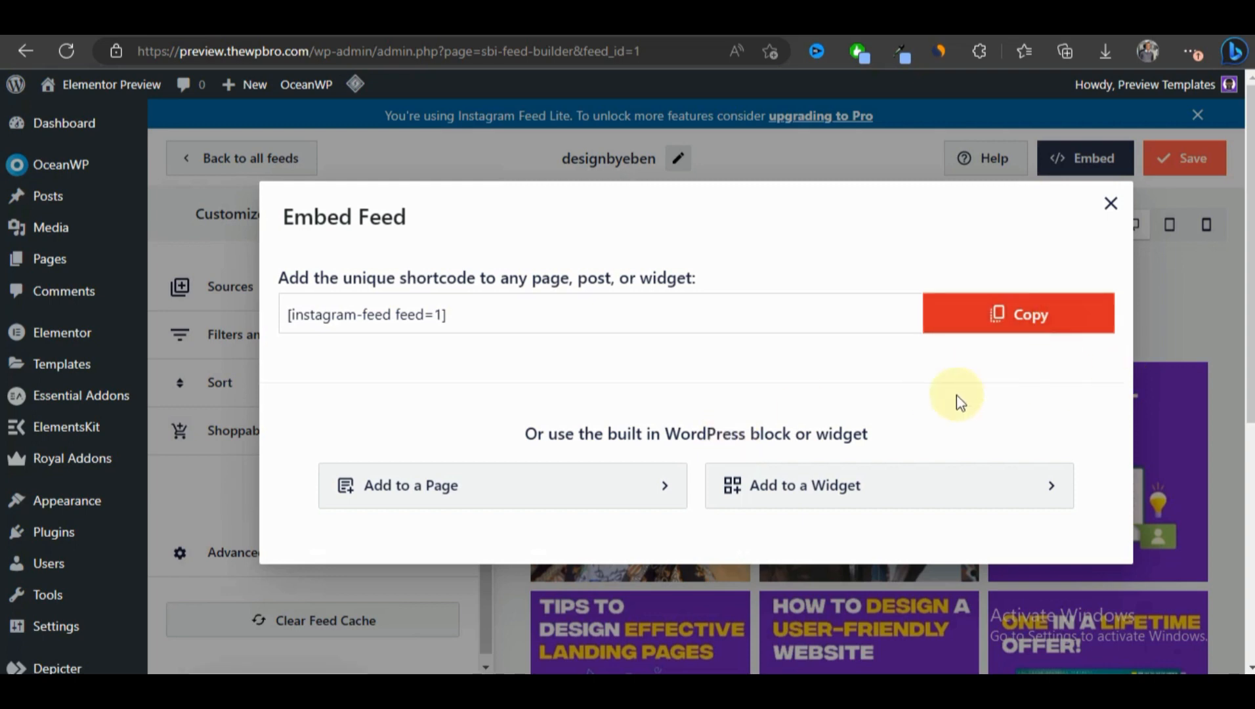
click(1108, 207)
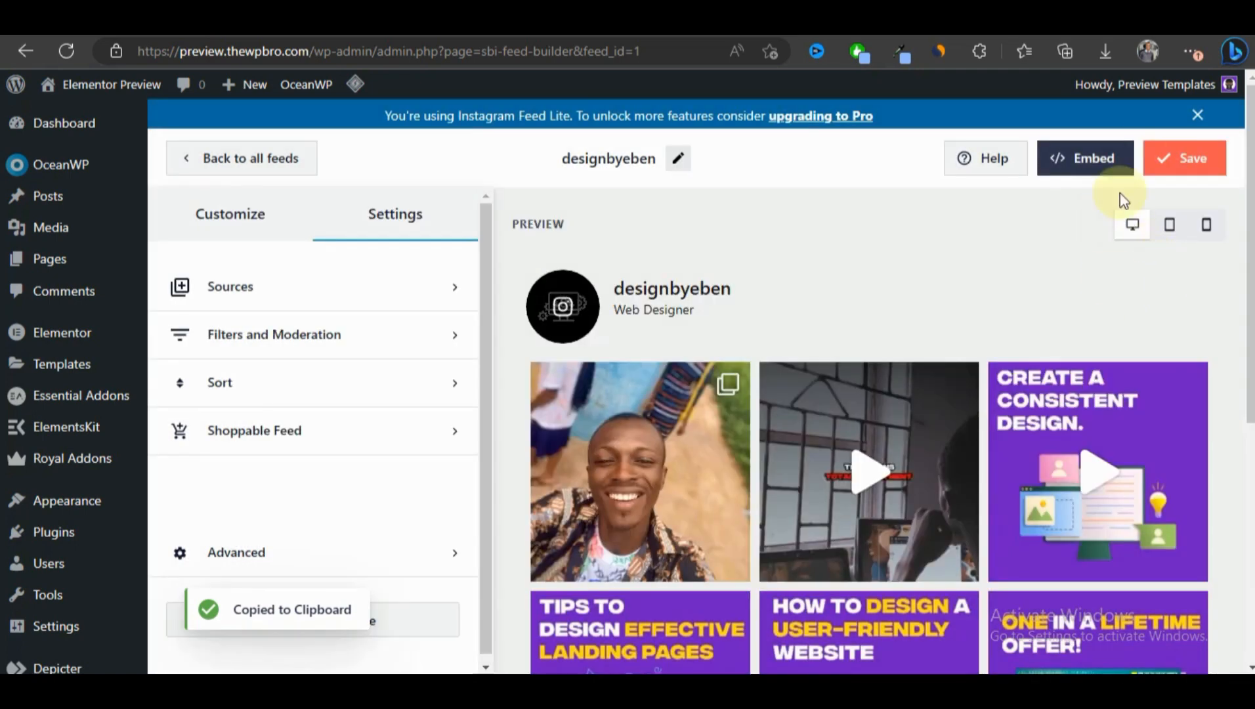
click(1188, 156)
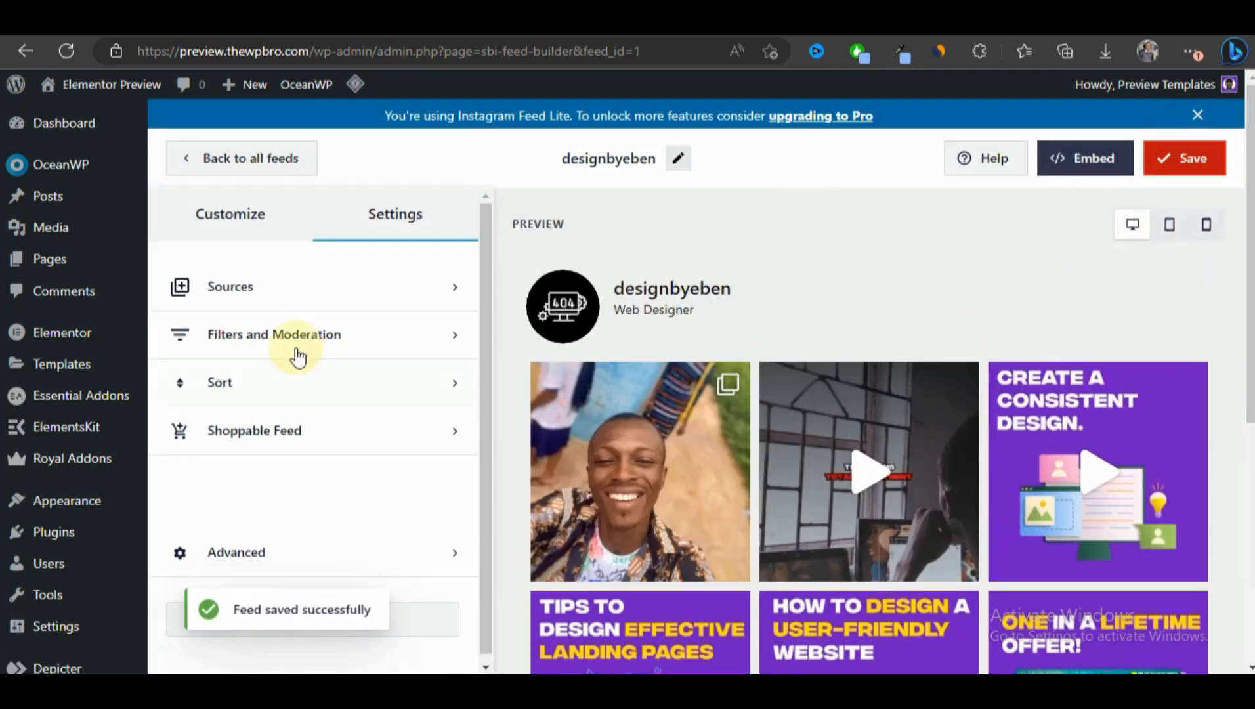
- Create a new WordPress page titled "Instagram"
mouse_move(109, 268)
click(176, 286)
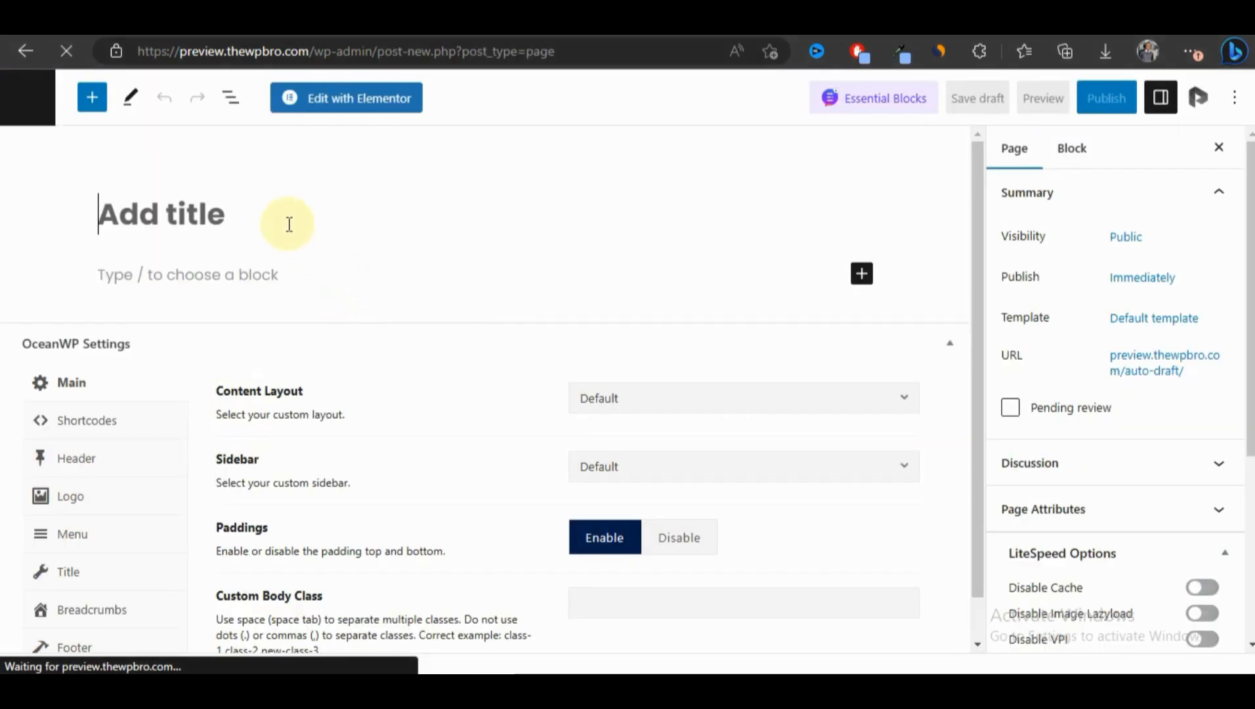
text(Instagram)
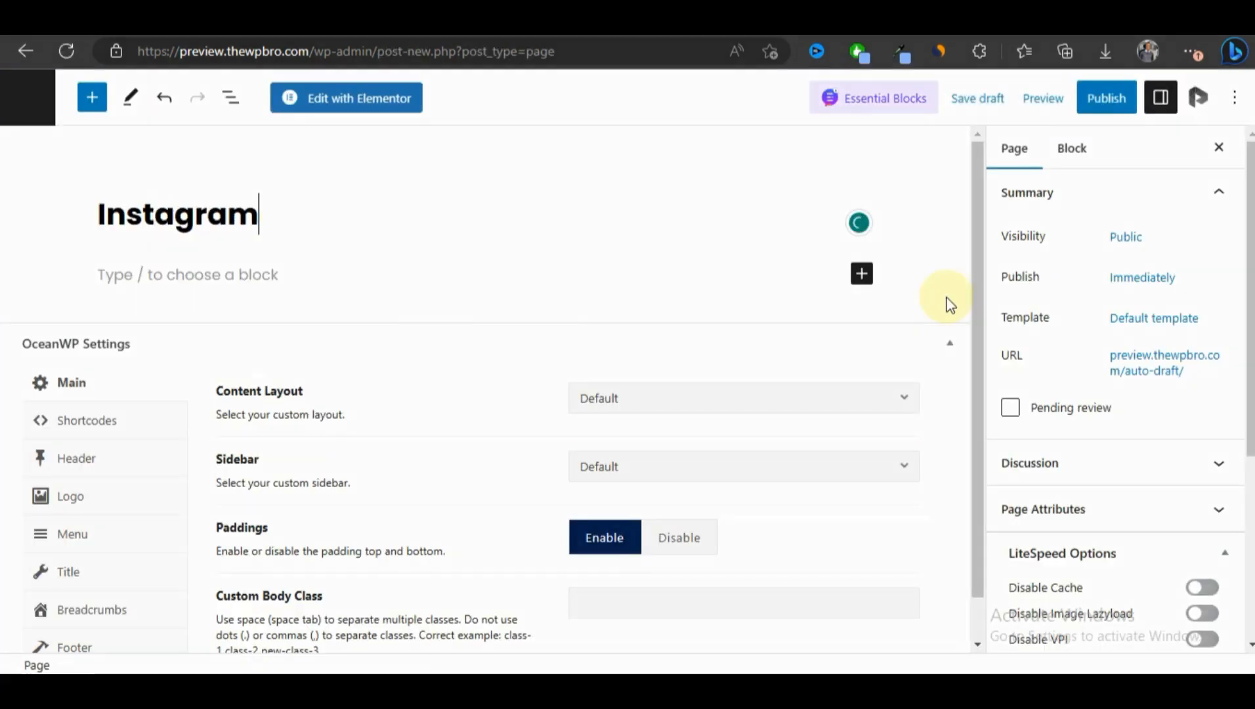
- Add an Instagram Feed block below the page title and check the feed it displays
click(863, 274)
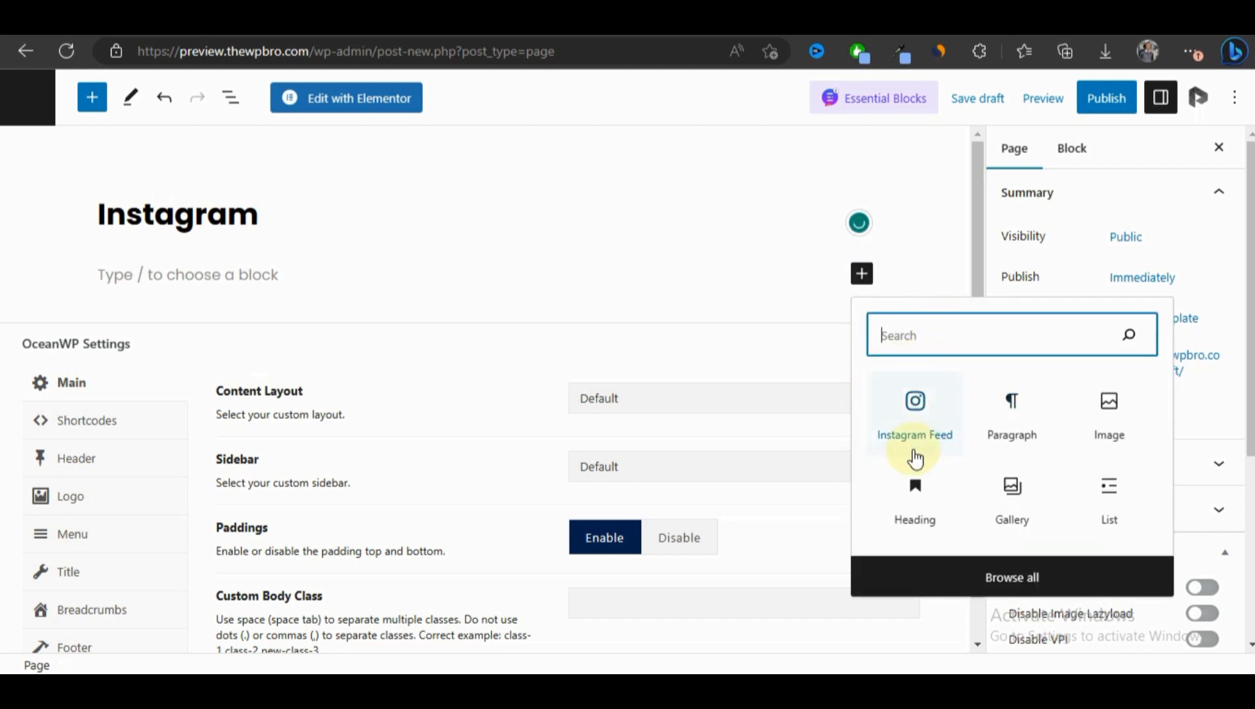
click(906, 433)
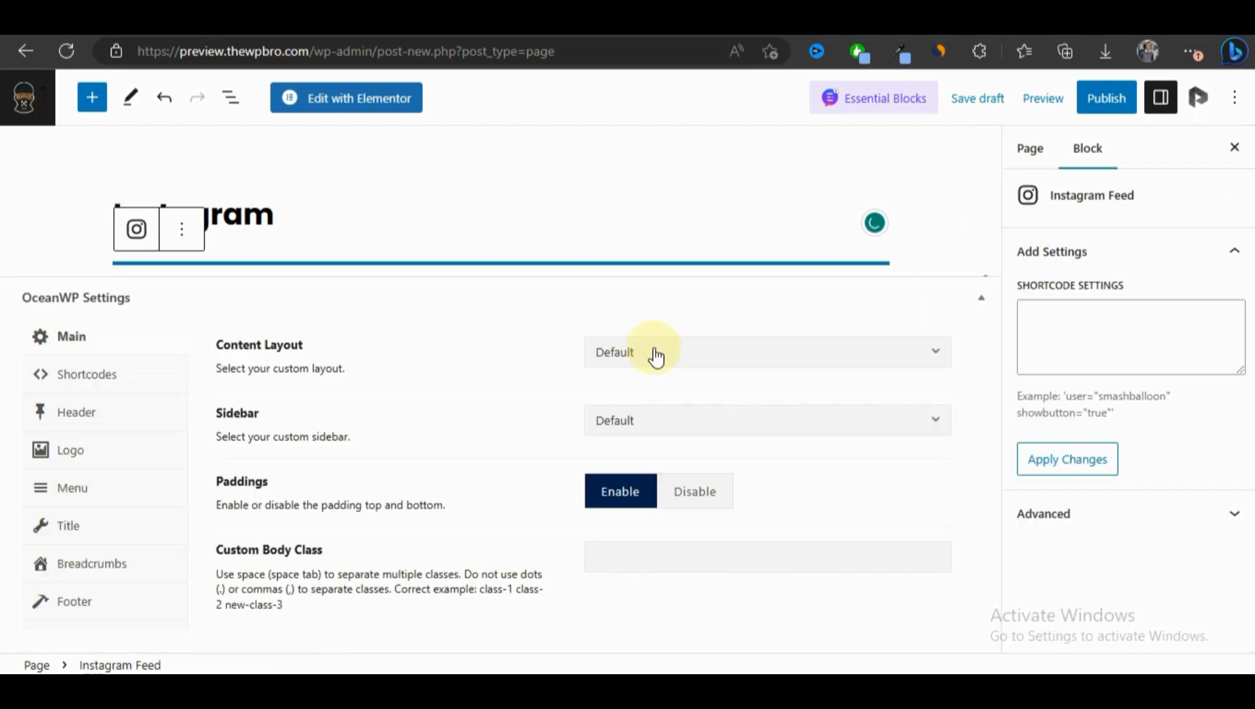
scroll(591, 367, down, 15)
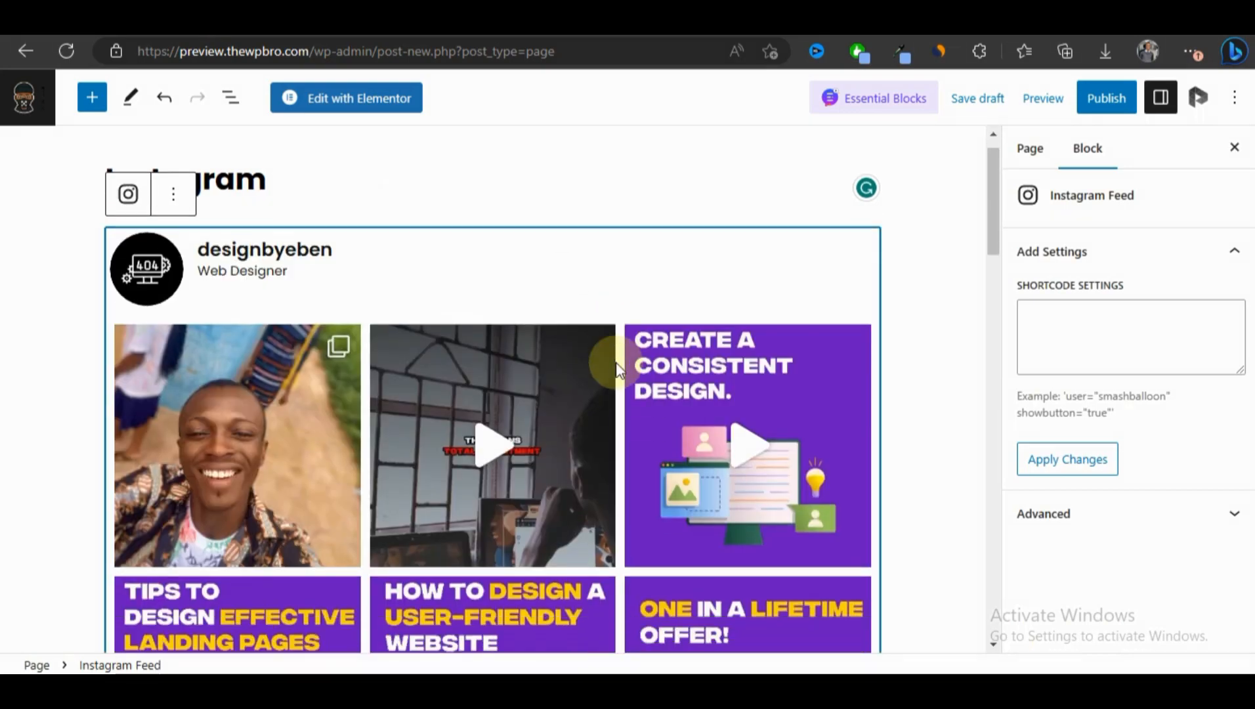
scroll(585, 392, down, 10)
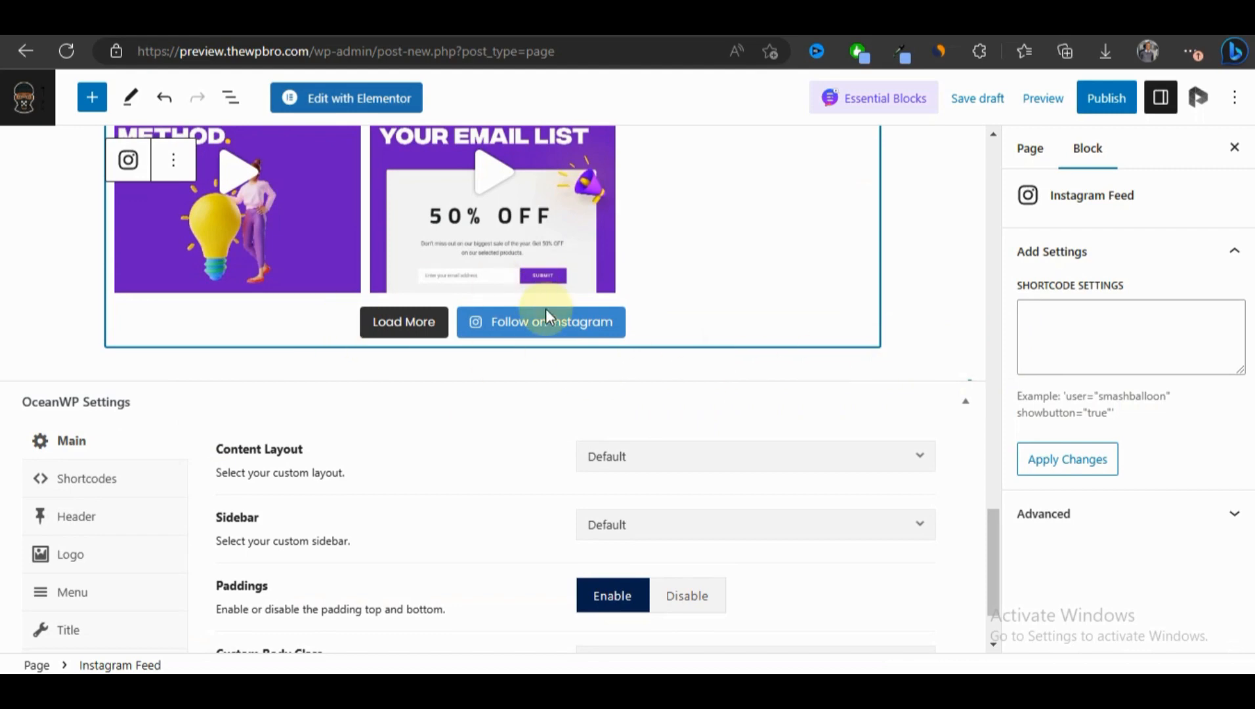
scroll(821, 424, down, 2)
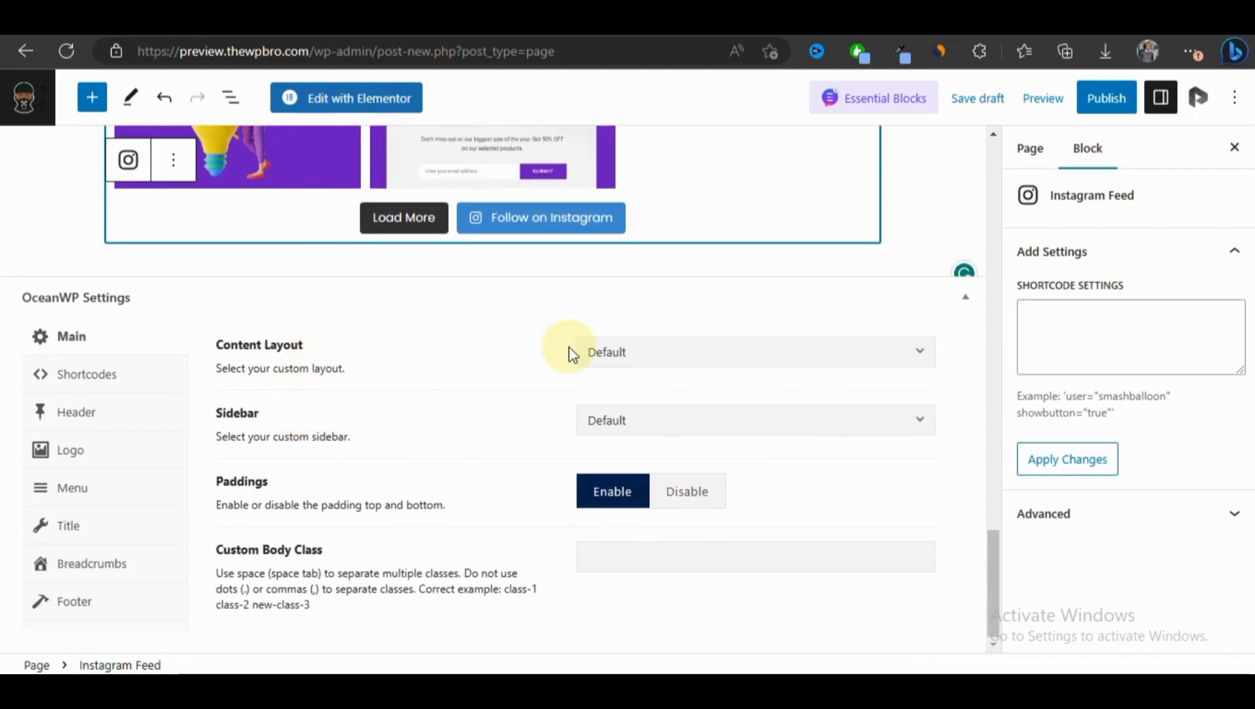
- Set the page's content layout to Full Width in the OceanWP settings
click(683, 351)
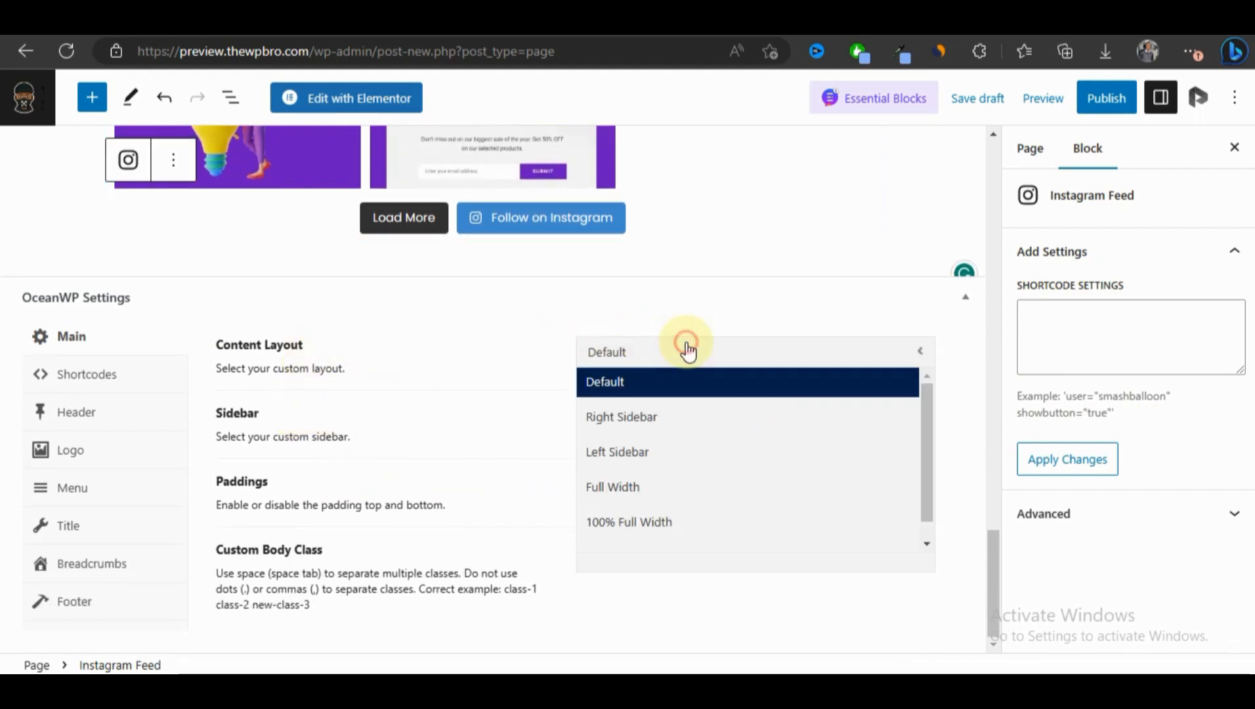
scroll(689, 463, down, 1)
click(675, 472)
scroll(668, 469, up, 10)
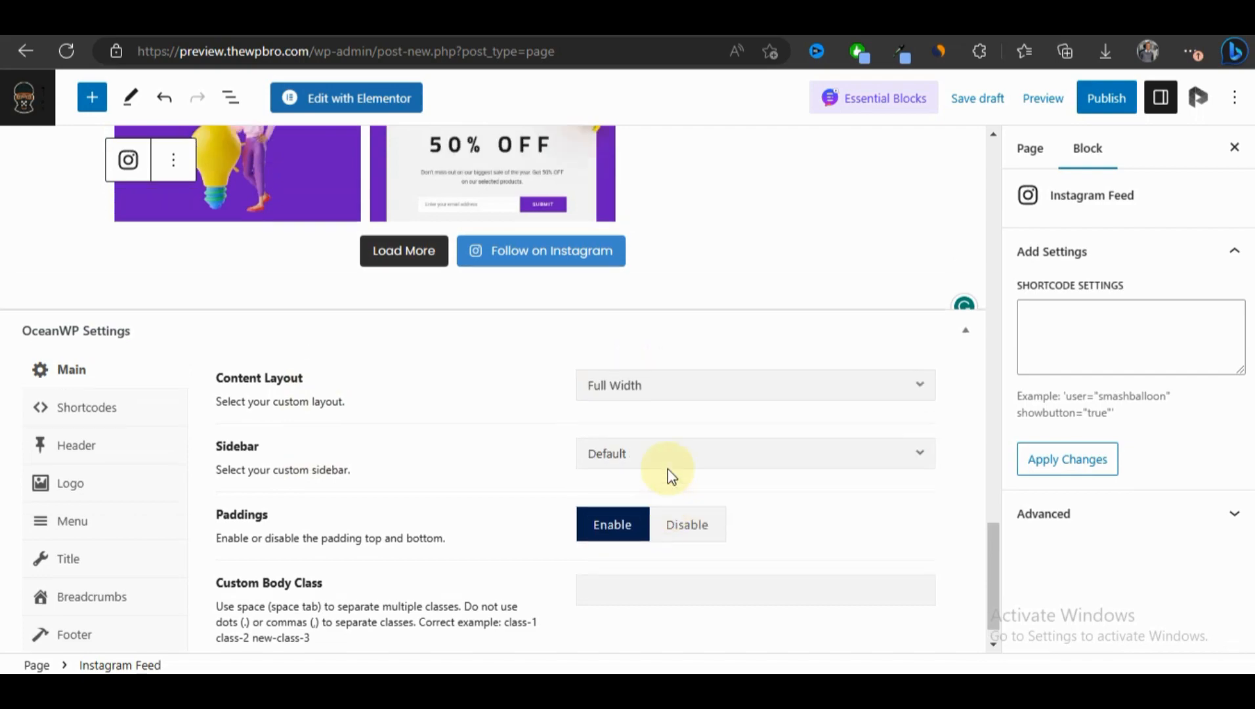
- Publish the Instagram page and open the live page in a new browser tab
click(1105, 98)
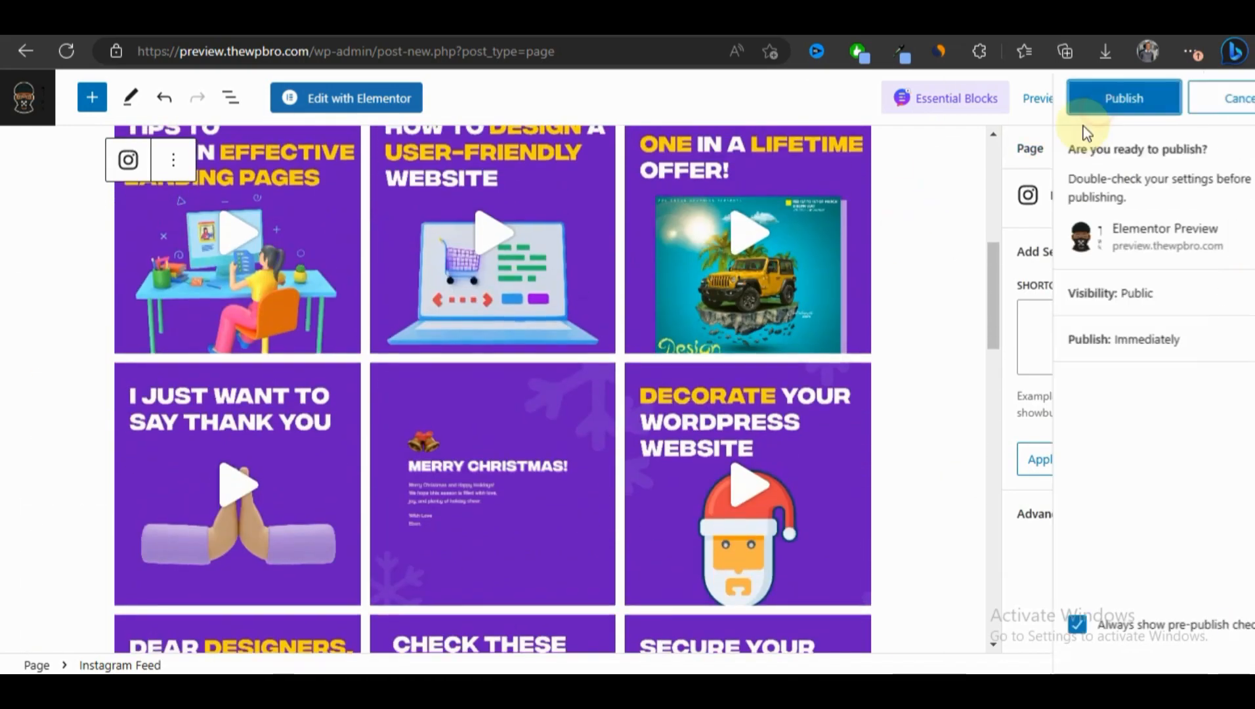
click(1068, 101)
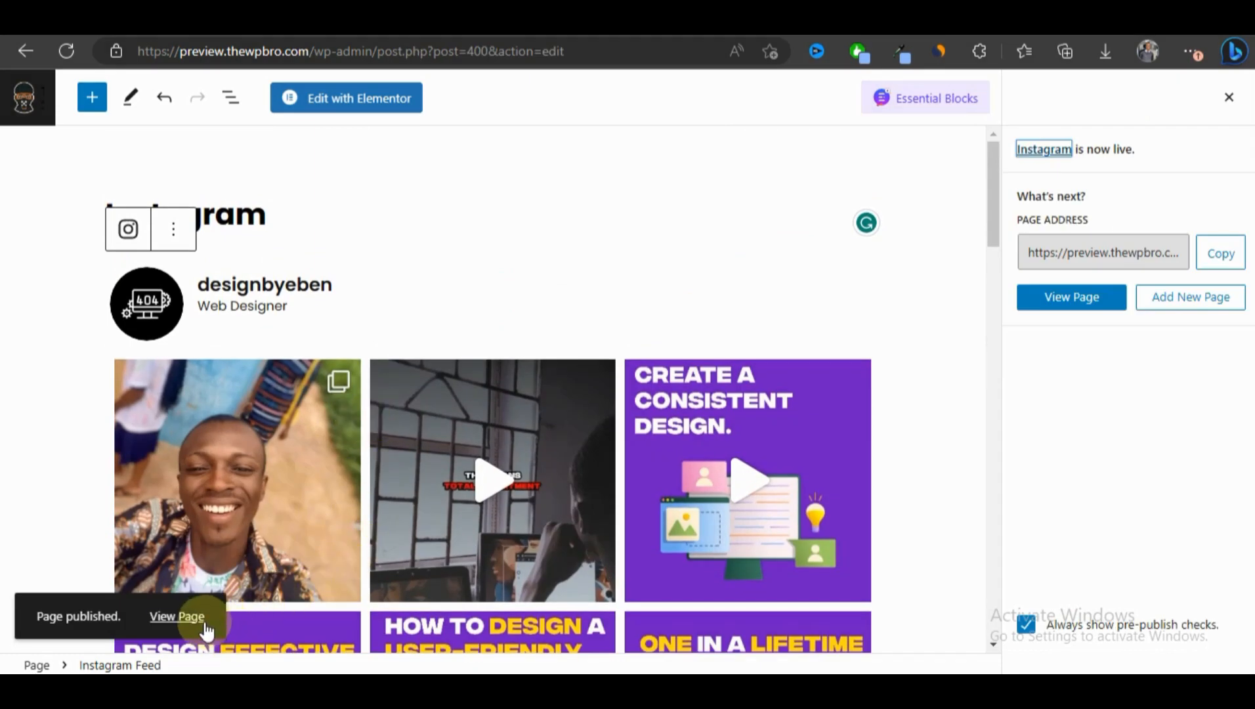
right_click(206, 628)
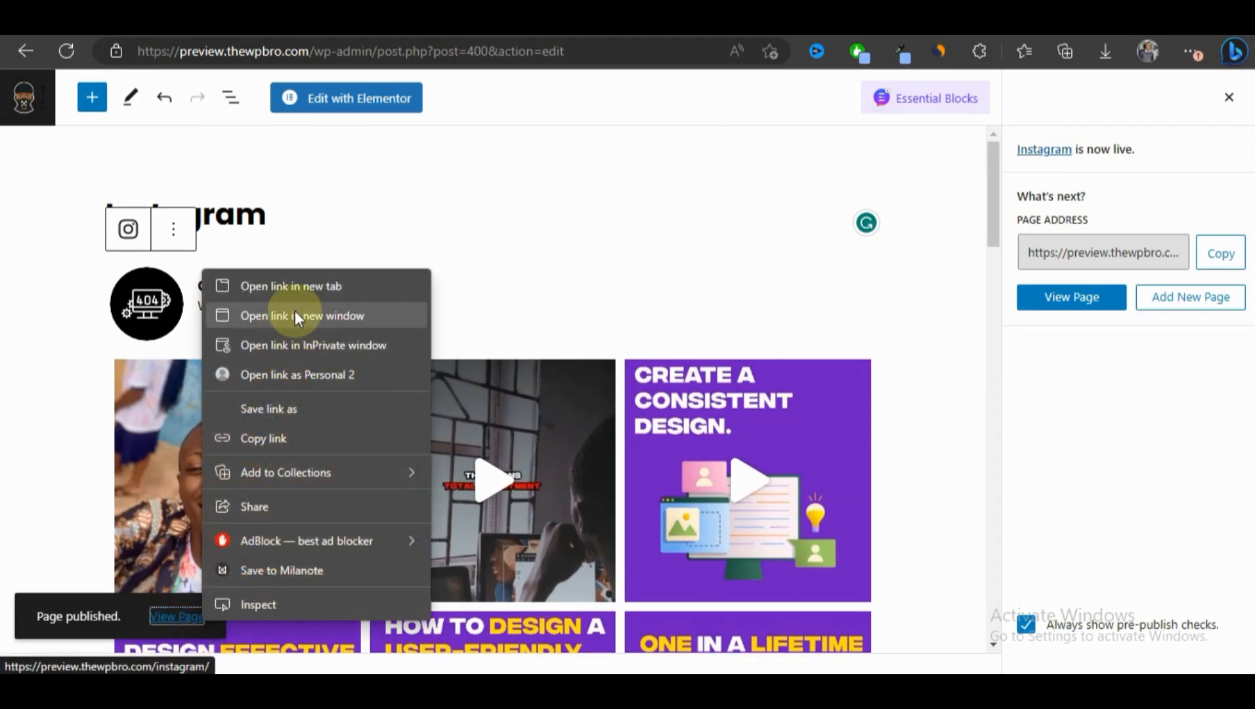
click(294, 284)
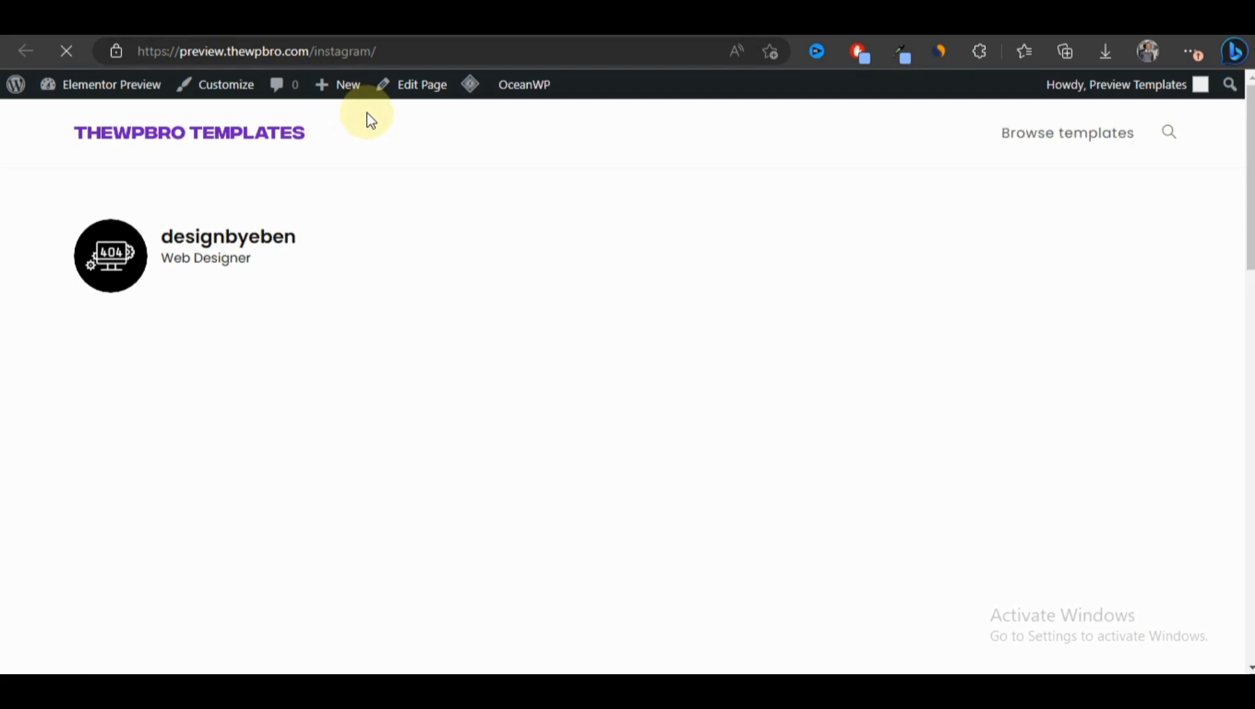
- Examine the Instagram feed on the live page and load more posts at its end
scroll(542, 236, down, 14)
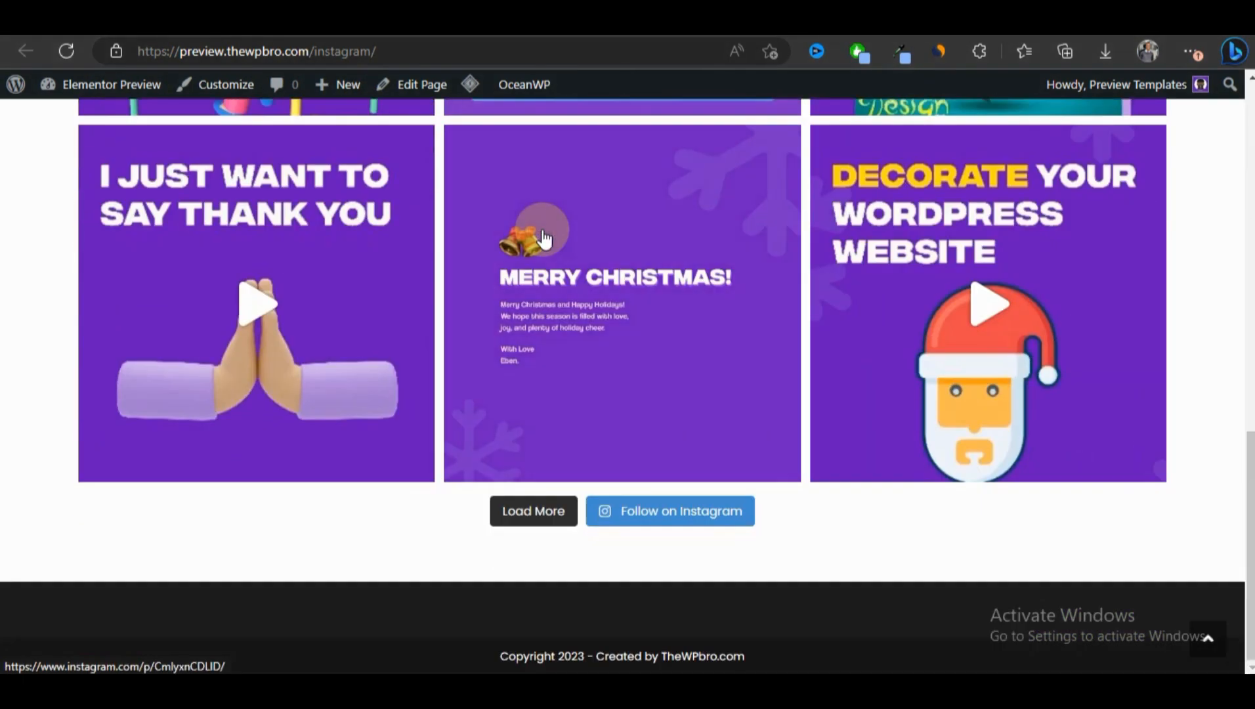
scroll(413, 270, up, 5)
scroll(412, 270, up, 10)
scroll(401, 260, down, 14)
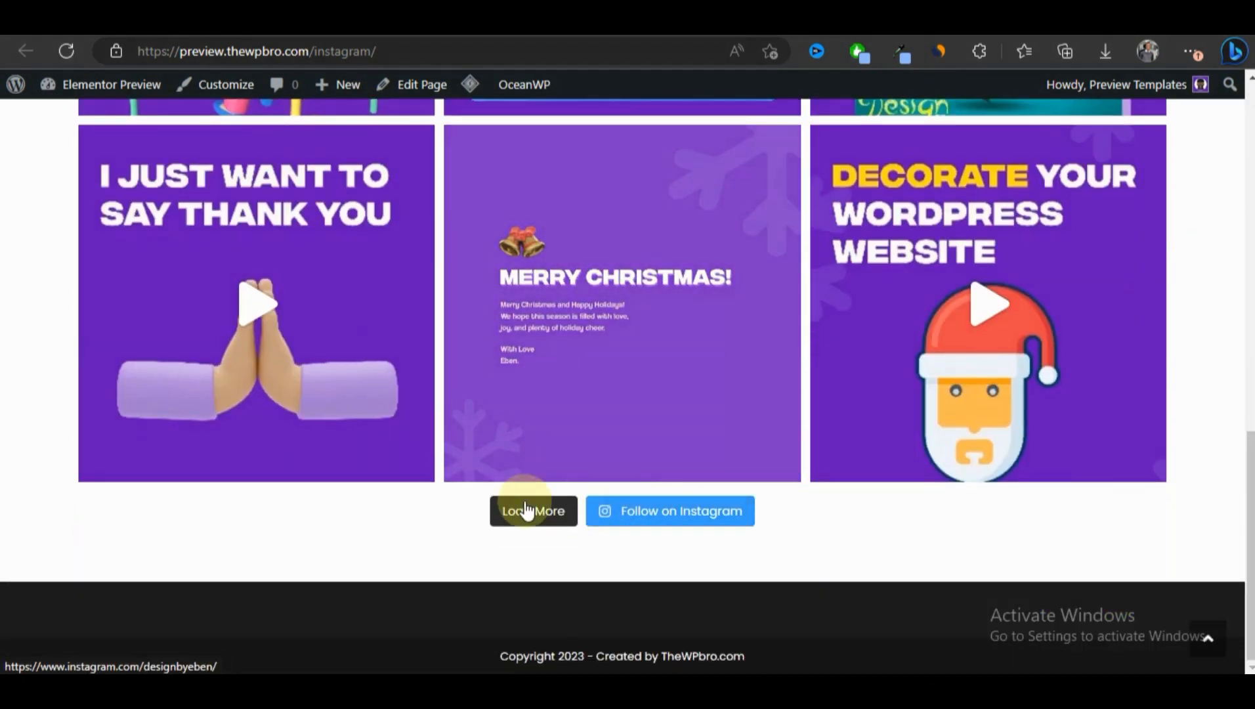
click(519, 506)
scroll(911, 358, down, 6)
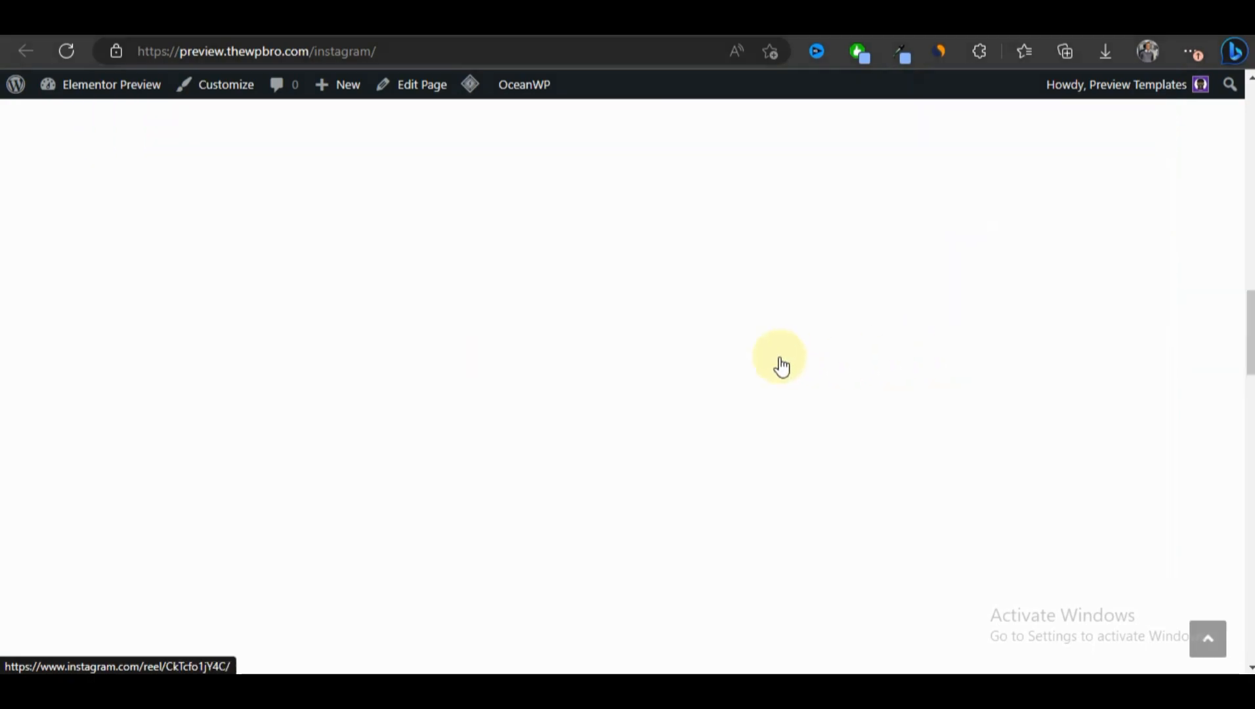
scroll(781, 363, up, 6)
scroll(772, 354, down, 6)
scroll(672, 338, up, 15)
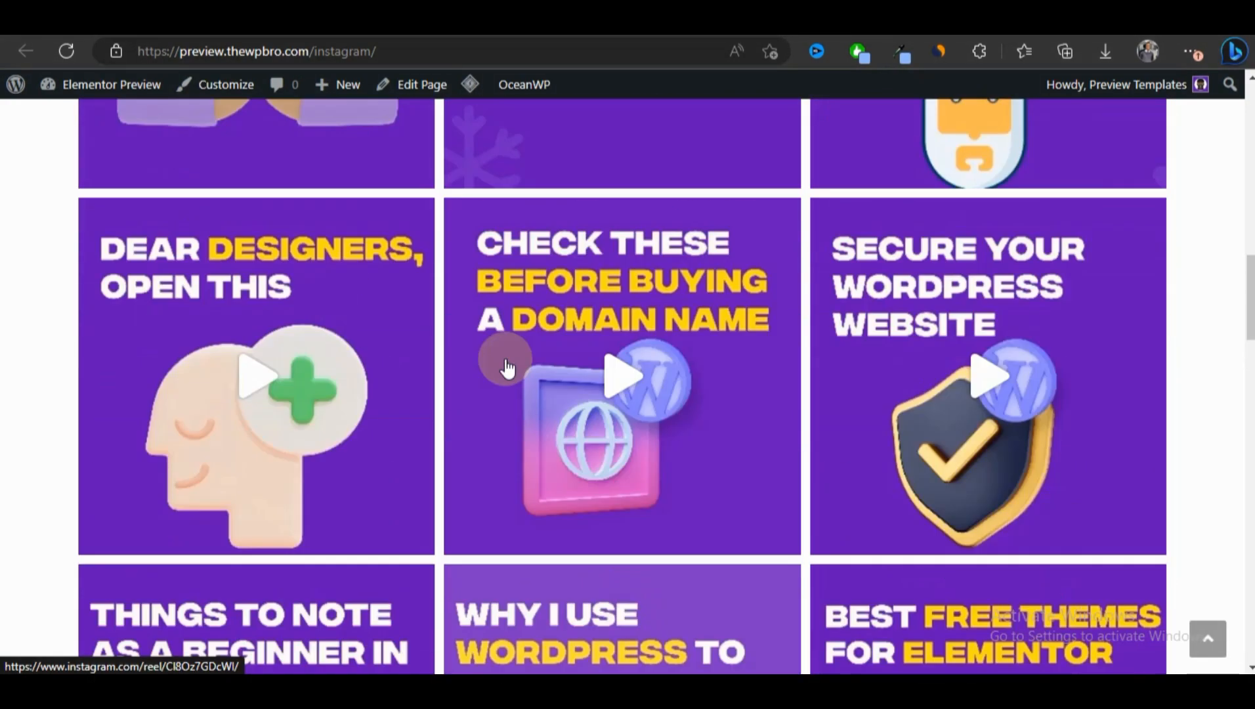
scroll(737, 372, up, 3)
- Open the second post of the feed on Instagram to test its link, and return to the live page
click(675, 390)
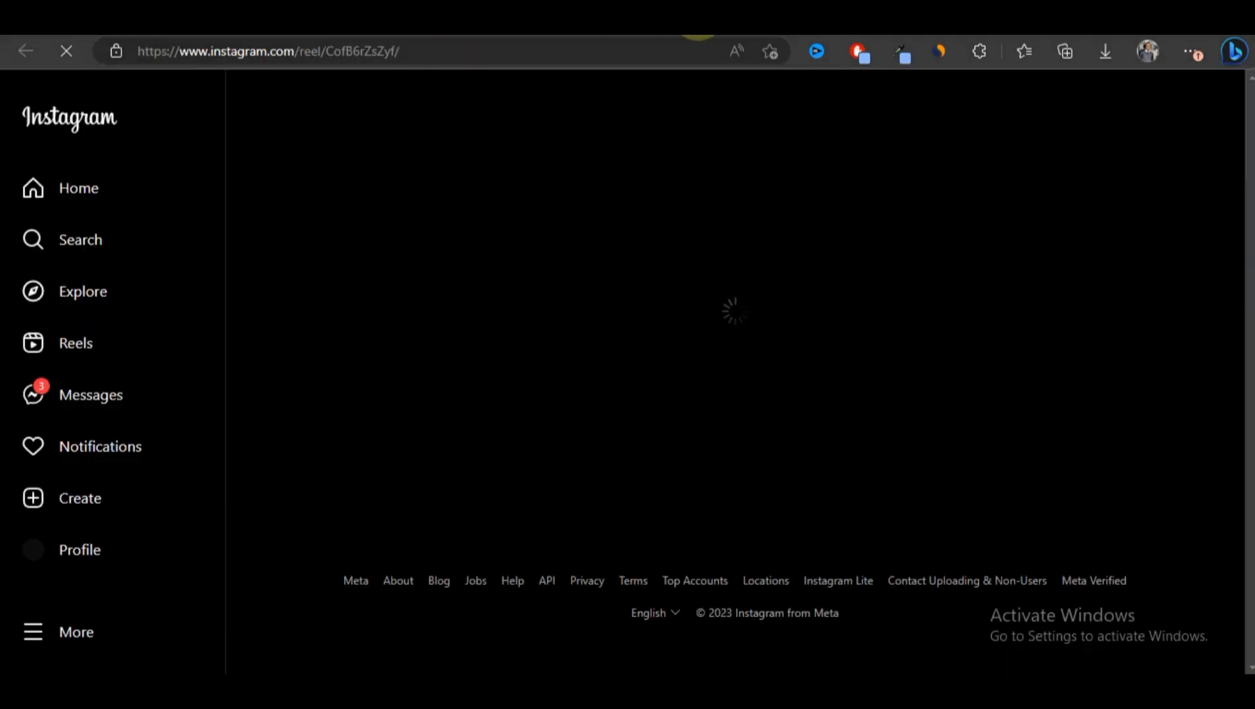
click(698, 14)
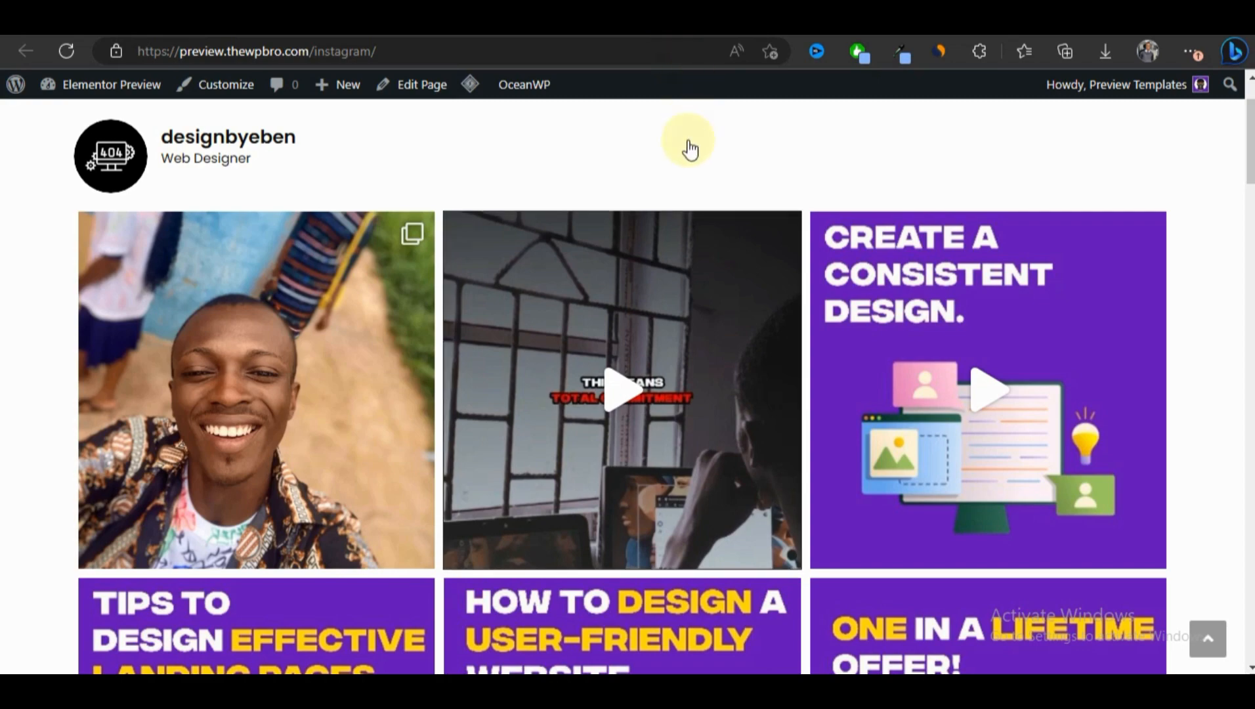
scroll(657, 135, up, 2)
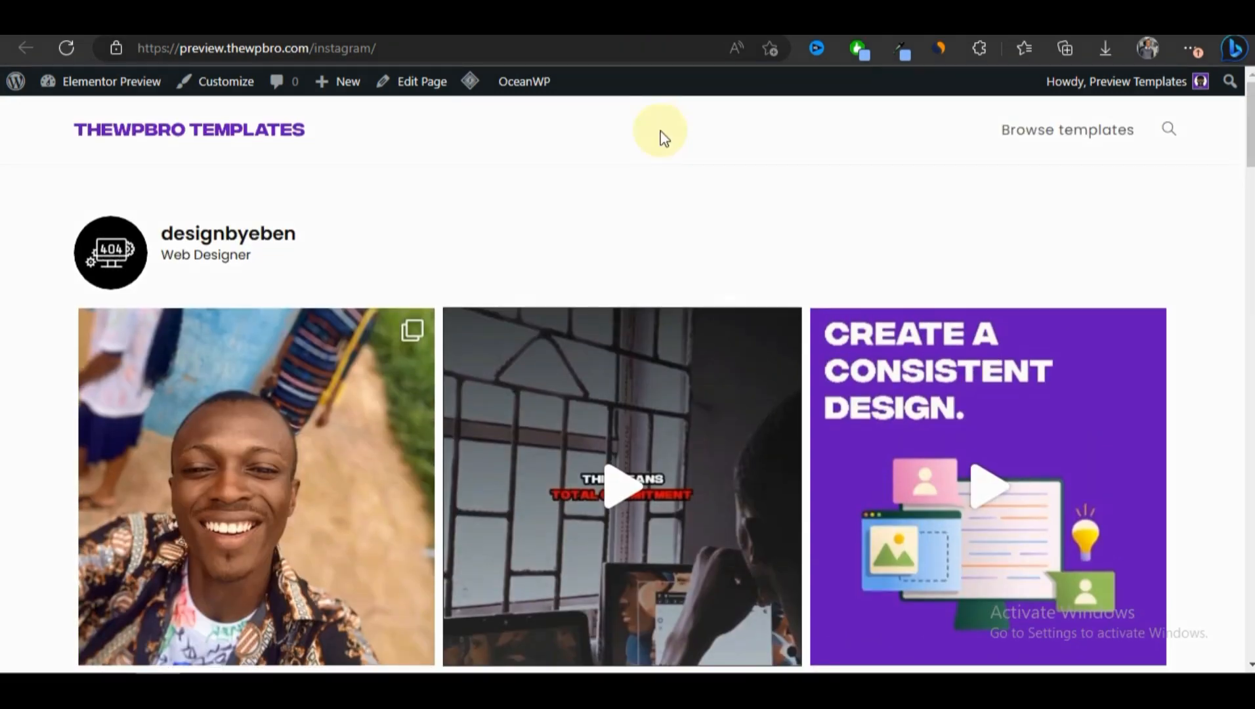